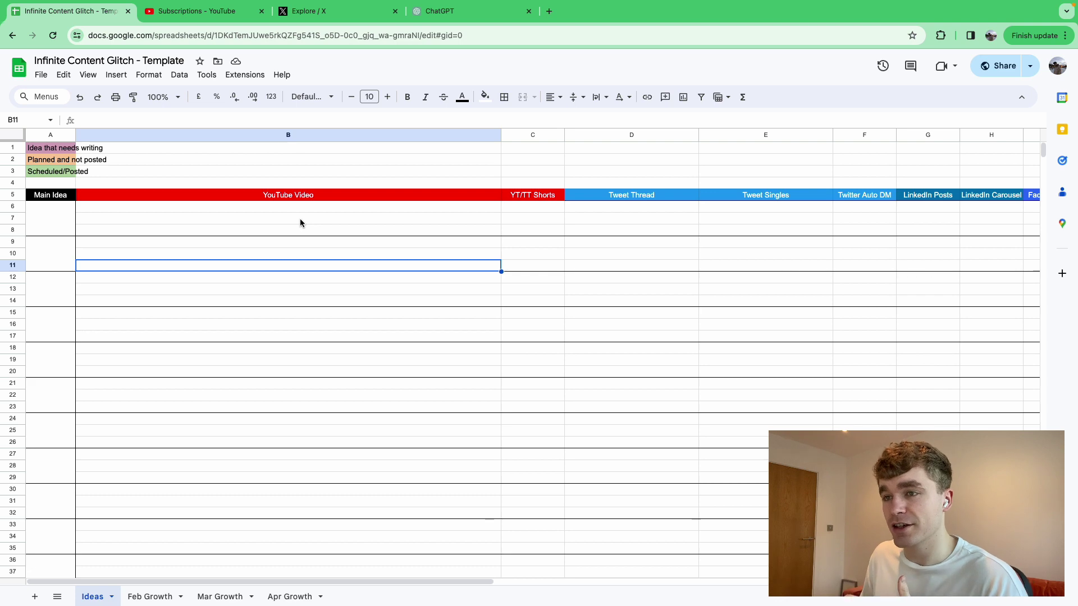
- Review the content-format columns of the Ideas sheet, from YouTube Video across to Email Newsletter
{"action": "left_click", "coordinate": [328, 207]}
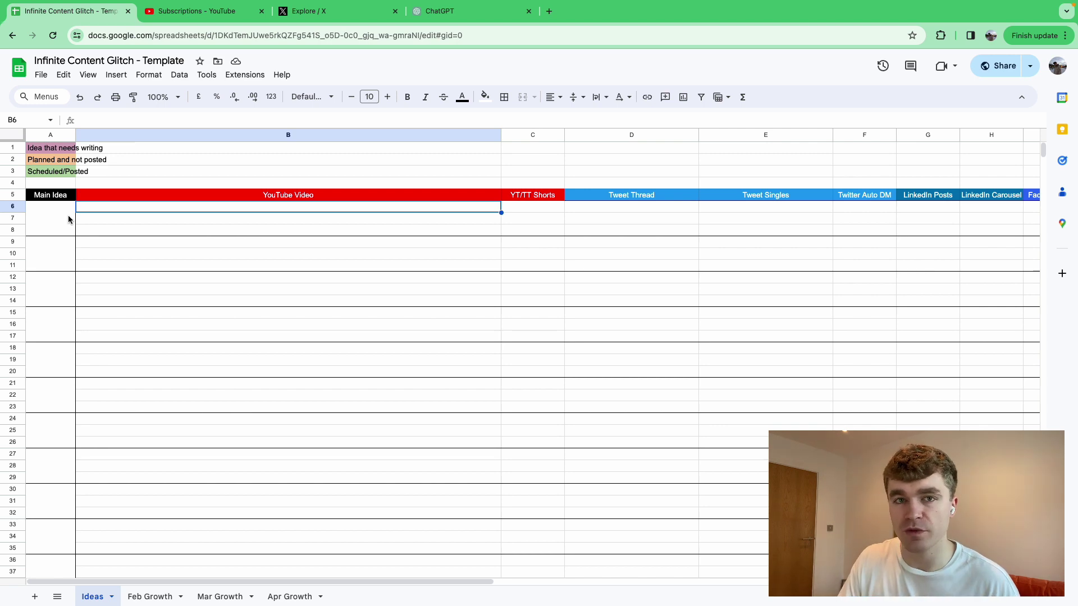
{"action": "left_click", "coordinate": [554, 209]}
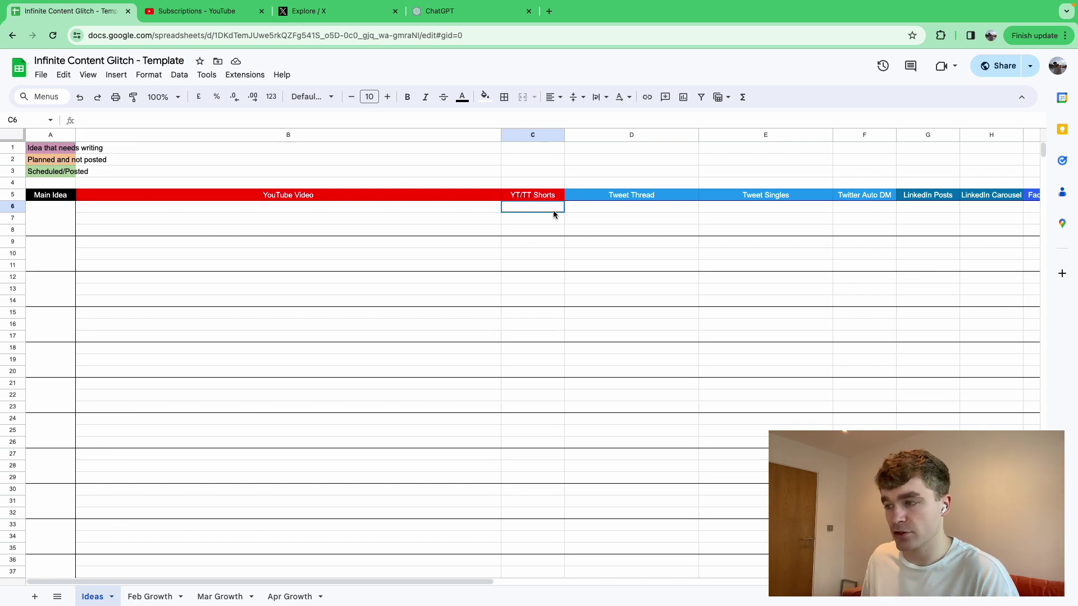
{"action": "left_click", "coordinate": [592, 212]}
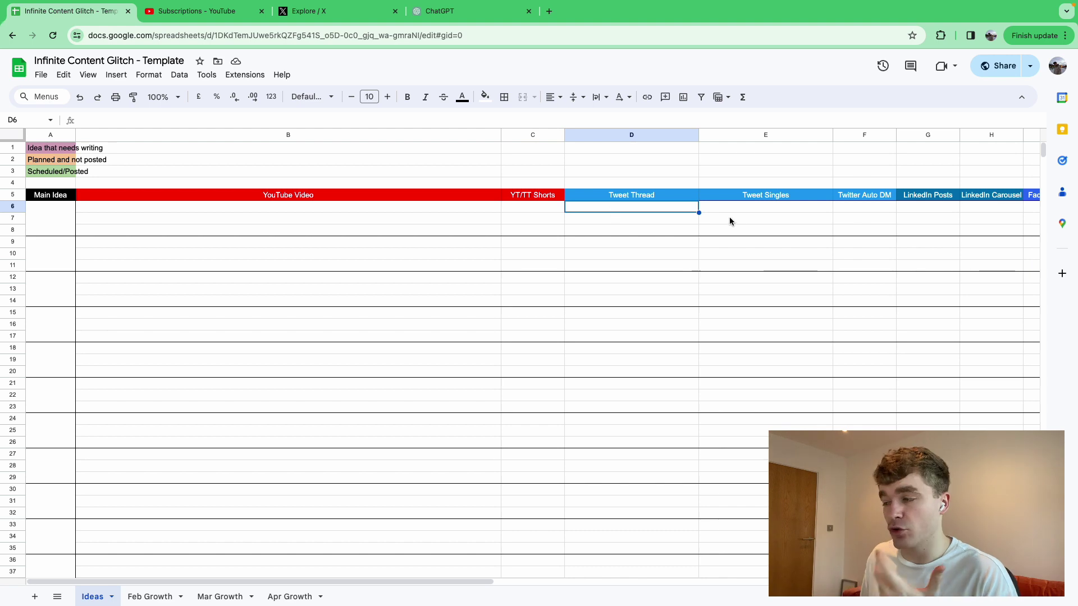
{"action": "left_click", "coordinate": [780, 219]}
{"action": "left_click", "coordinate": [871, 209]}
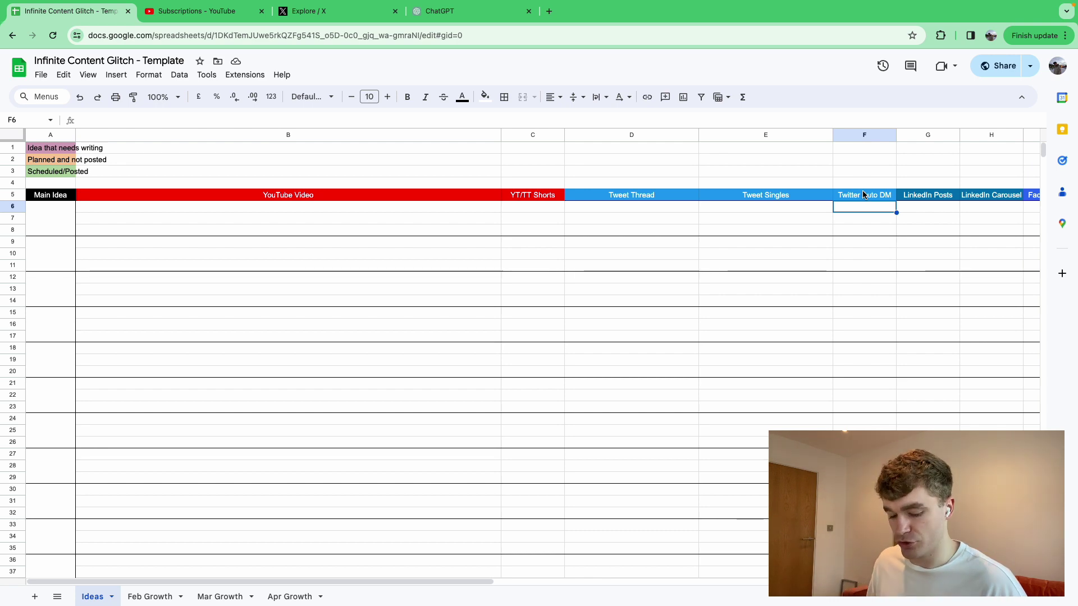
{"action": "scroll", "coordinate": [898, 230], "scroll_direction": "right", "scroll_amount": 10}
{"action": "scroll", "coordinate": [651, 222], "scroll_direction": "left", "scroll_amount": 5}
{"action": "left_click", "coordinate": [581, 221]}
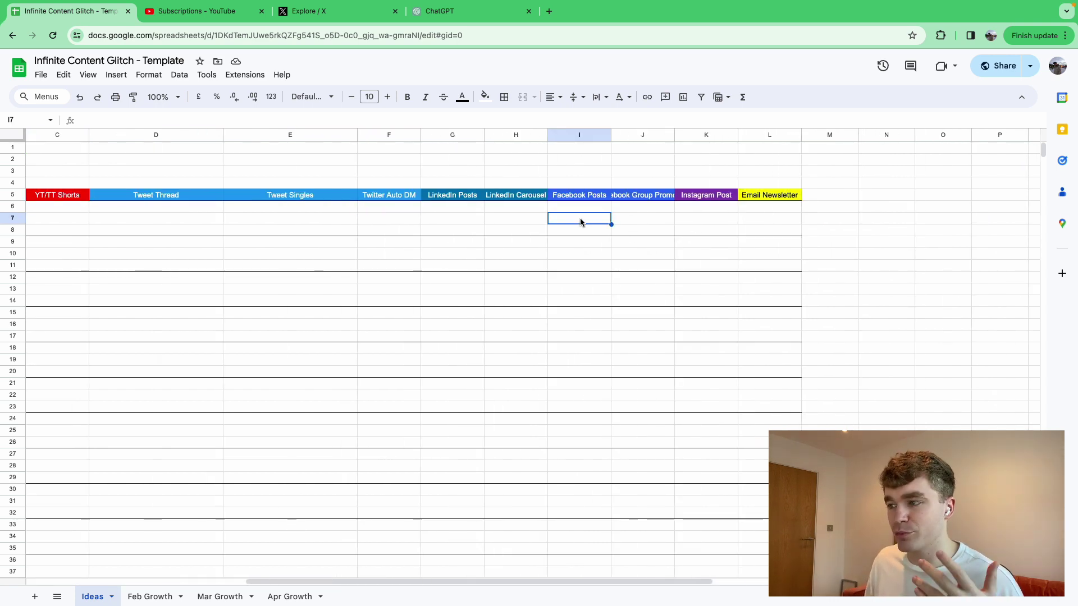
{"action": "left_click", "coordinate": [795, 196]}
{"action": "left_click", "coordinate": [846, 201]}
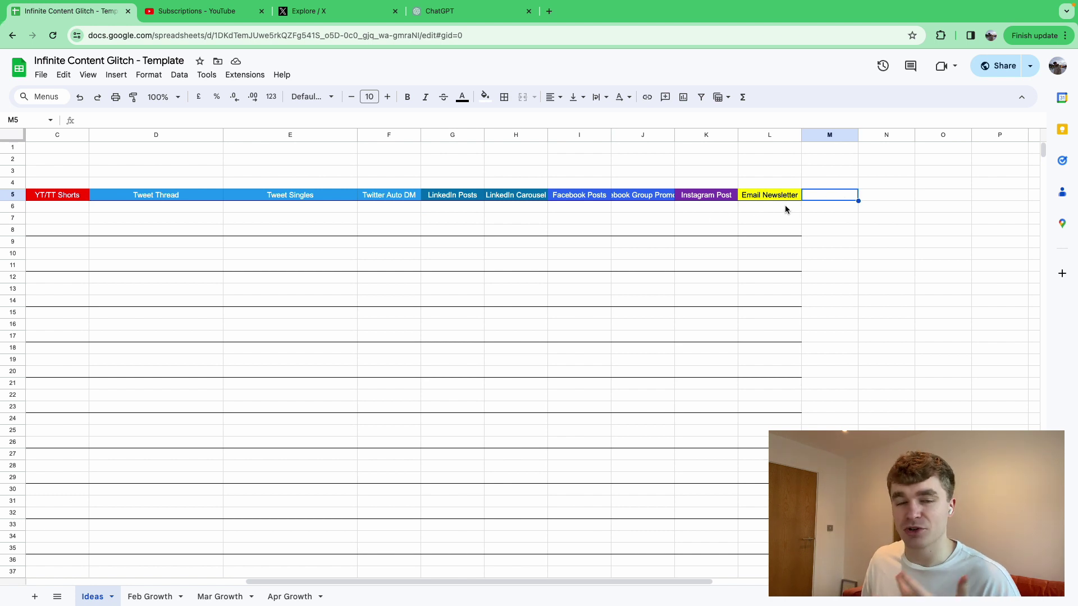
{"action": "scroll", "coordinate": [736, 216], "scroll_direction": "left", "scroll_amount": 8}
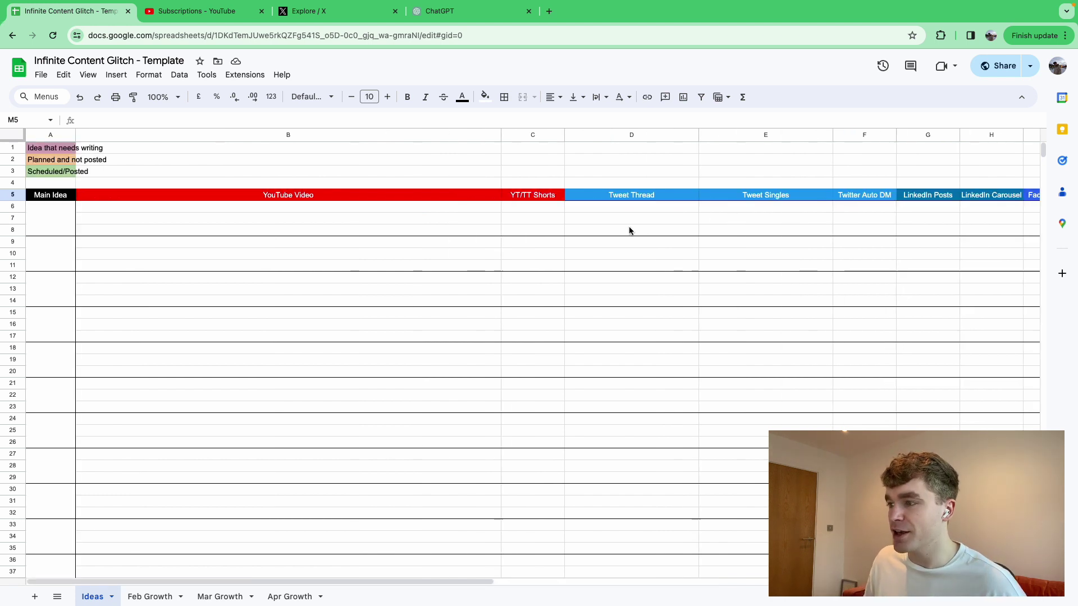
- Enter "How to create content" as the first main idea in the merged cell A6:A8
{"action": "left_click", "coordinate": [401, 211]}
{"action": "double_click", "coordinate": [65, 222]}
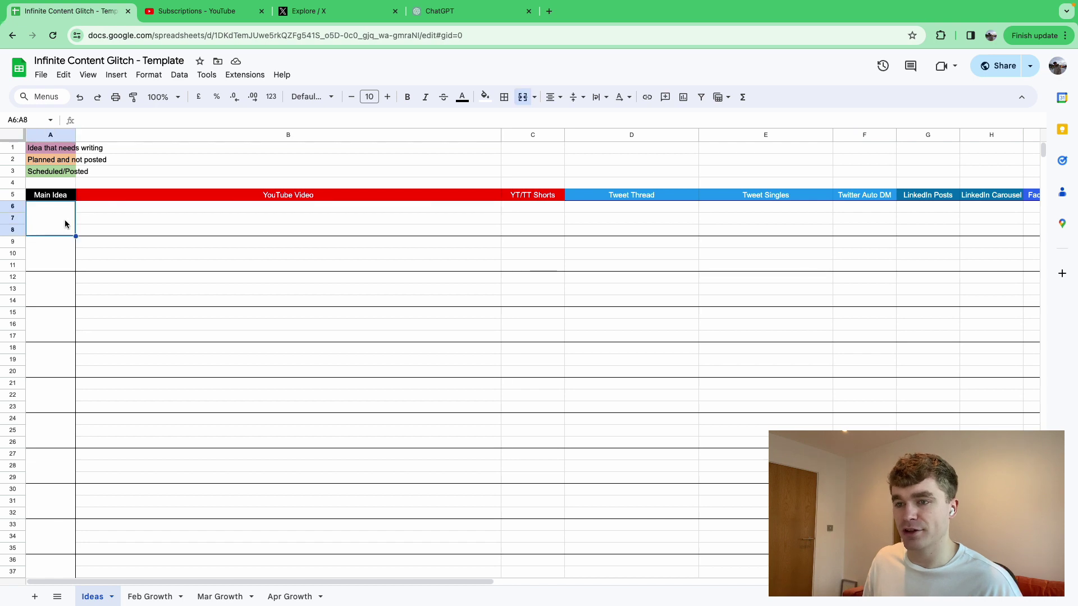
{"action": "type", "text": "How to create content"}
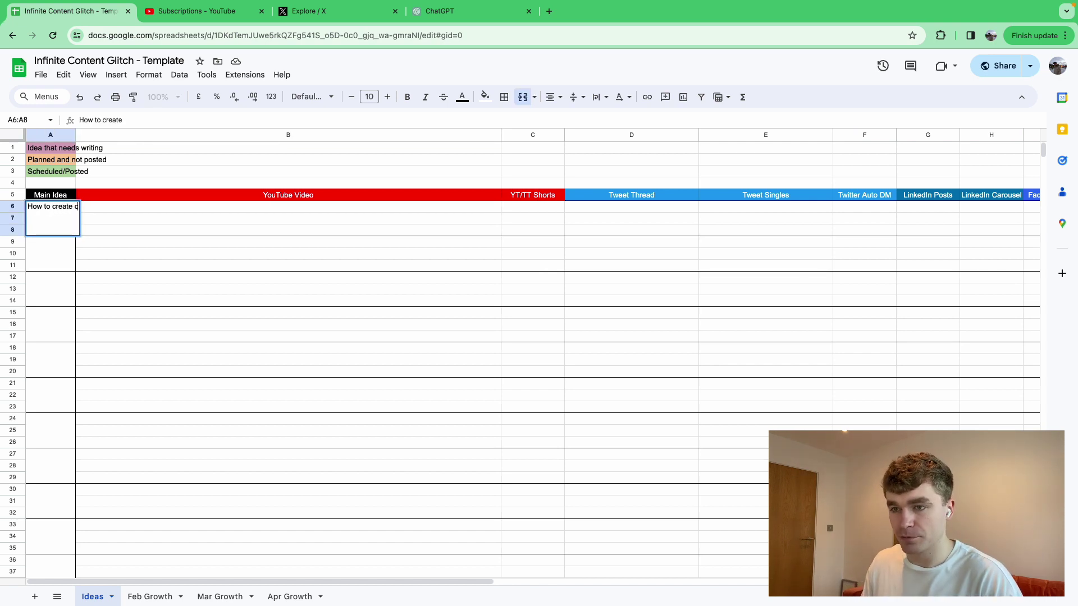
{"action": "key", "text": "Return"}
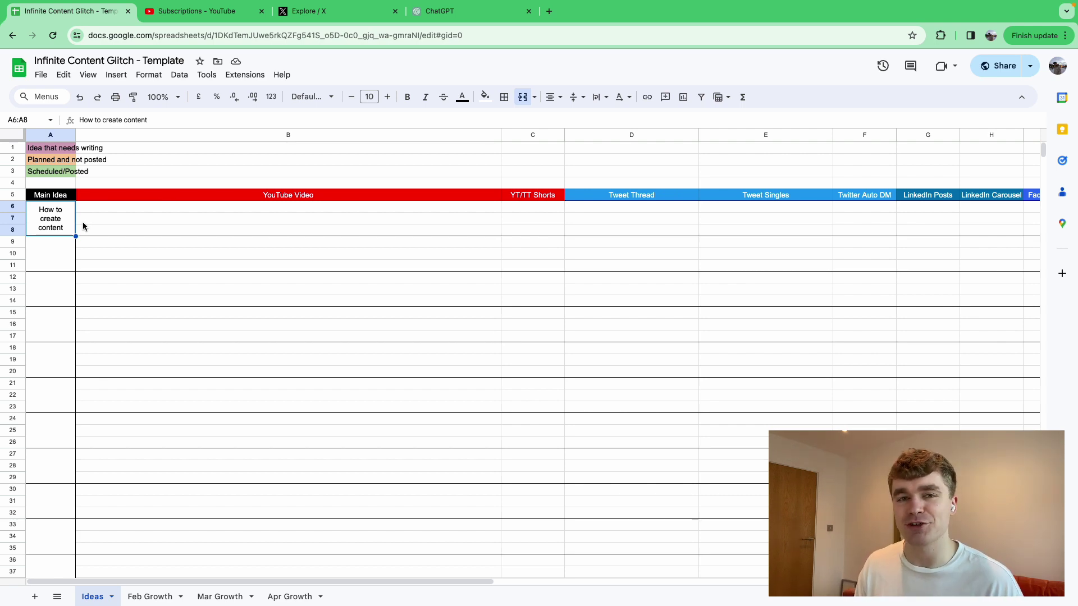
- Enter "ICG, inspiration" in the YouTube Video column, cell B6, for the first main idea
{"action": "left_click", "coordinate": [116, 211]}
{"action": "double_click", "coordinate": [116, 212]}
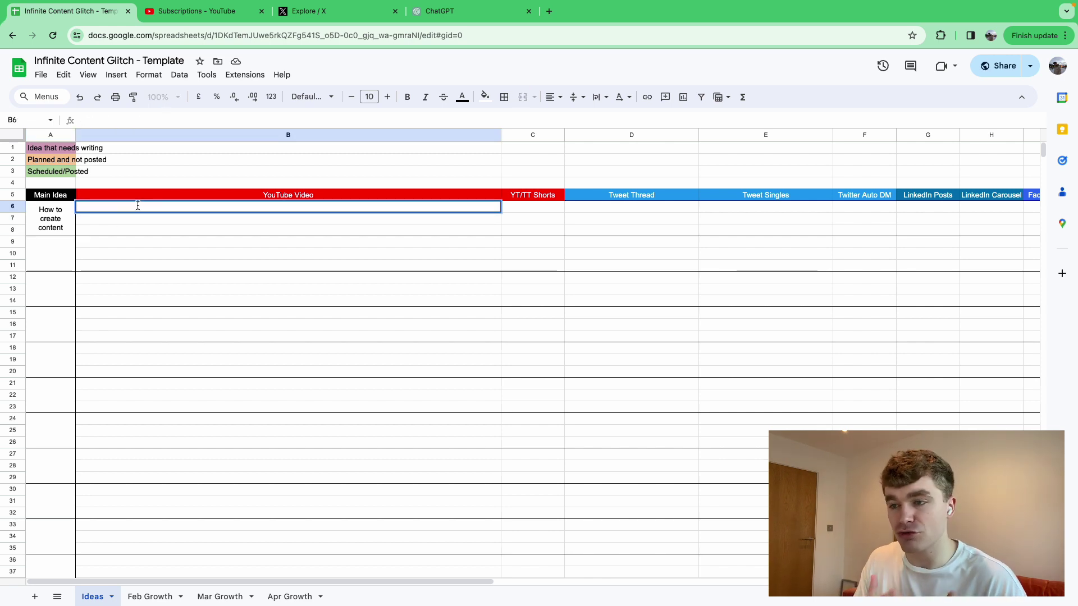
{"action": "type", "text": "ICG"}
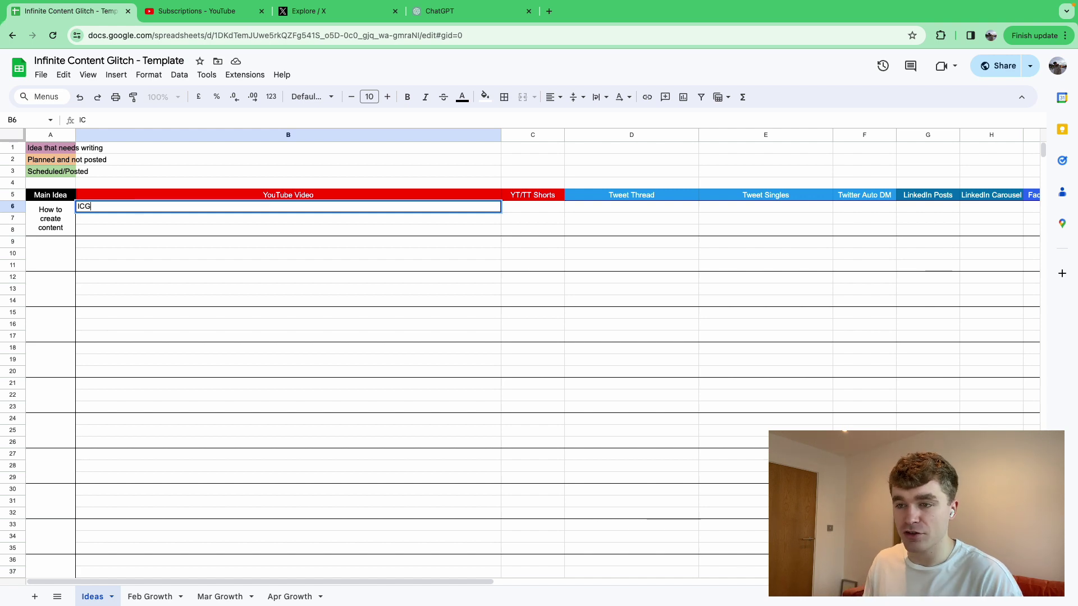
{"action": "type", "text": ", inspiration"}
{"action": "key", "text": "Return"}
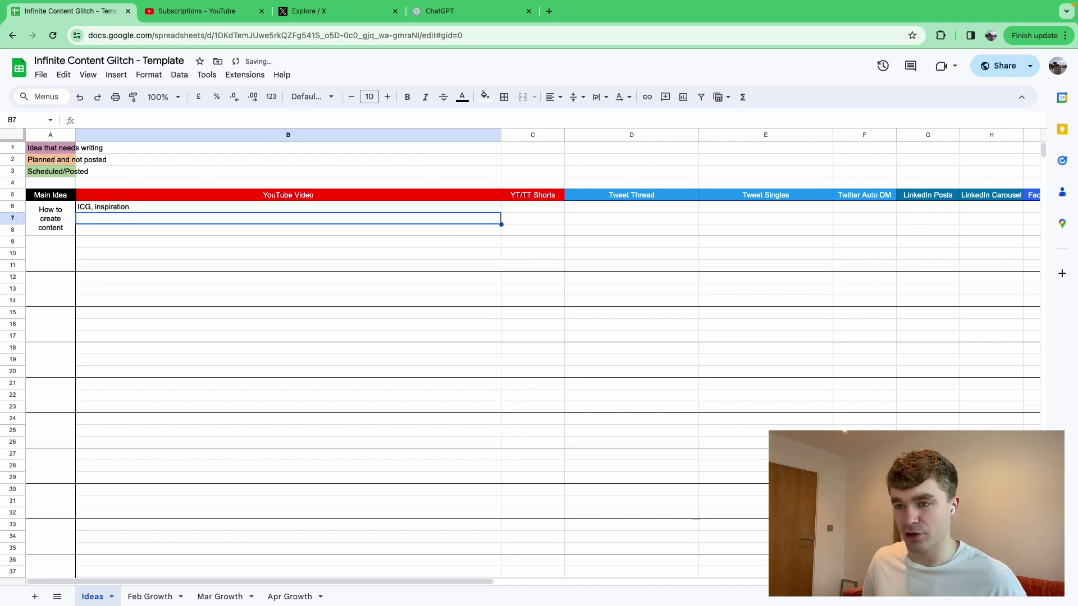
- Examine how the first idea's row spans the YouTube, shorts, tweet and other platform columns, and the empty main idea rows below
{"action": "left_click", "coordinate": [288, 207]}
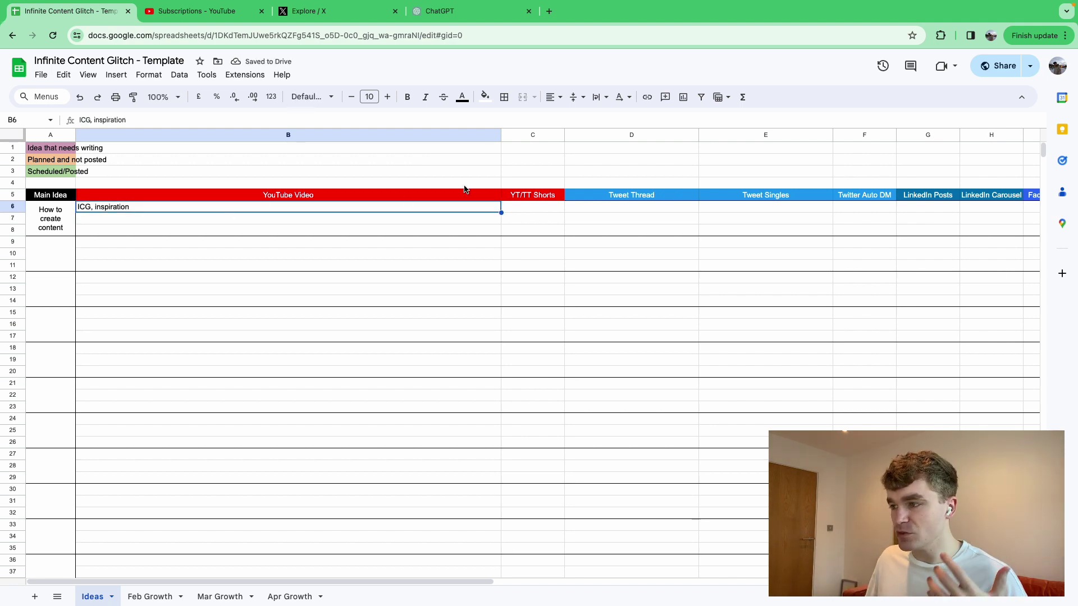
{"action": "left_click", "coordinate": [549, 208]}
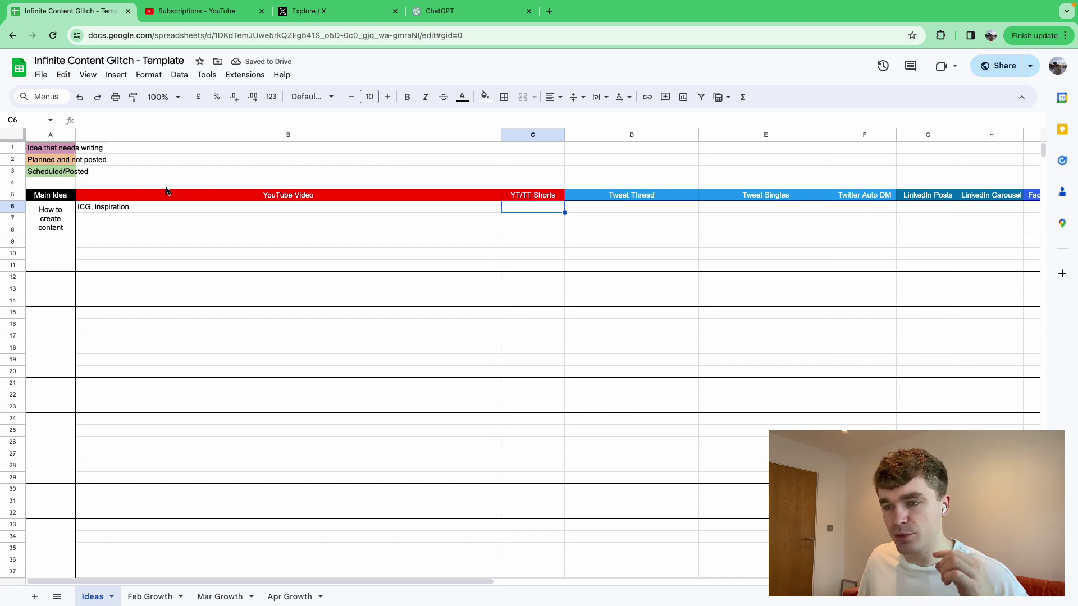
{"action": "left_click", "coordinate": [94, 209]}
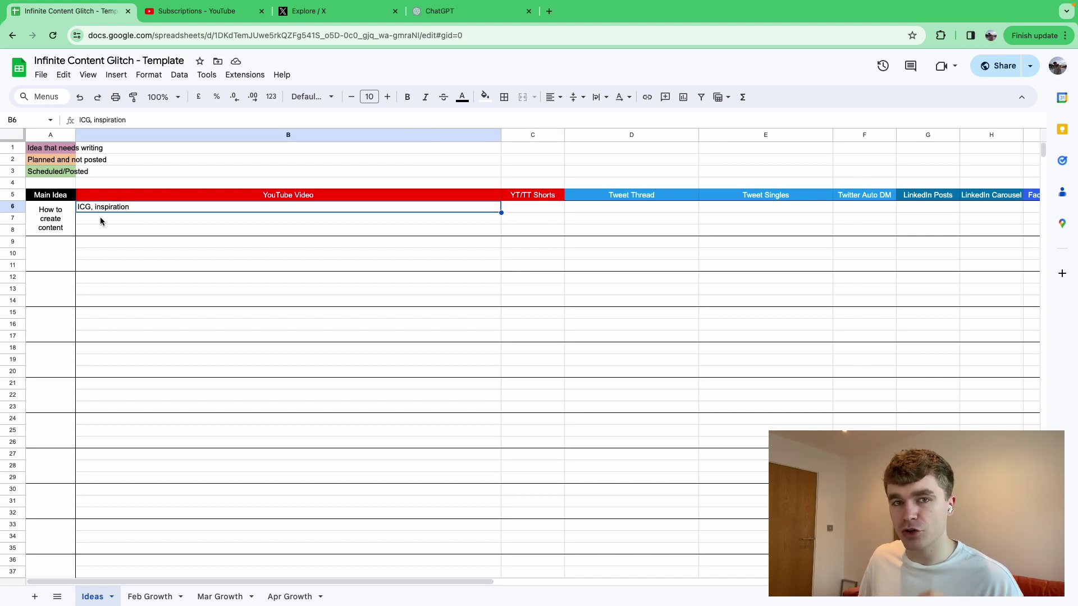
{"action": "left_click", "coordinate": [533, 207]}
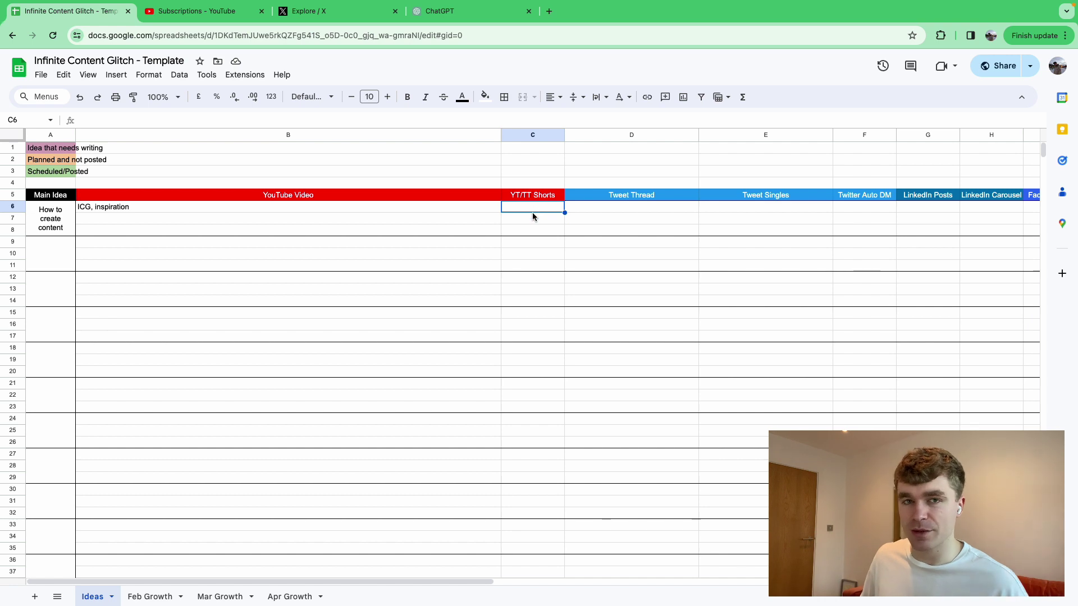
{"action": "left_click", "coordinate": [589, 213]}
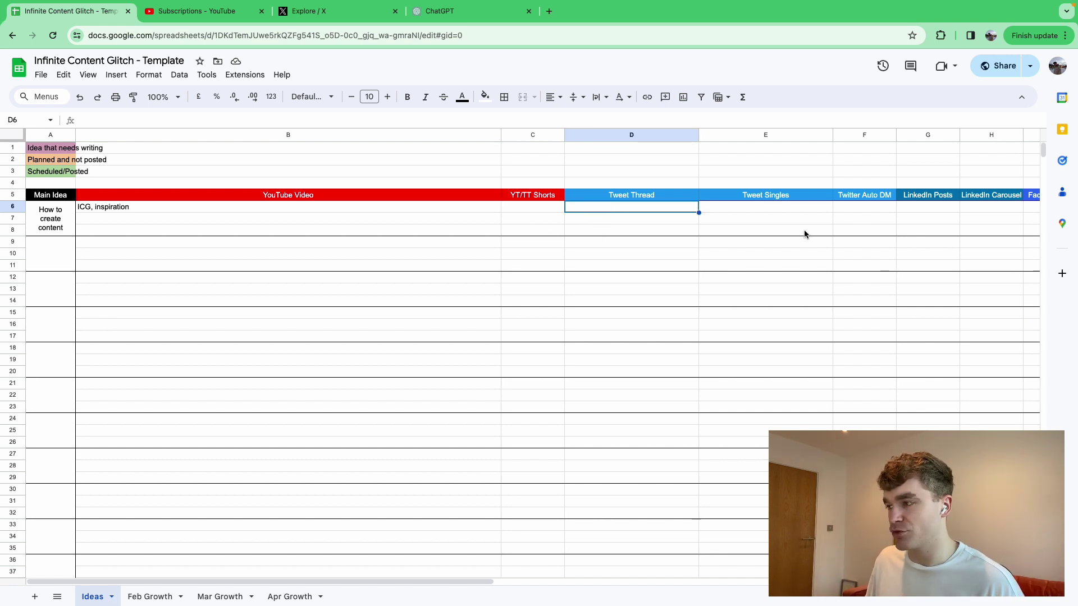
{"action": "scroll", "coordinate": [781, 238], "scroll_direction": "right", "scroll_amount": 10}
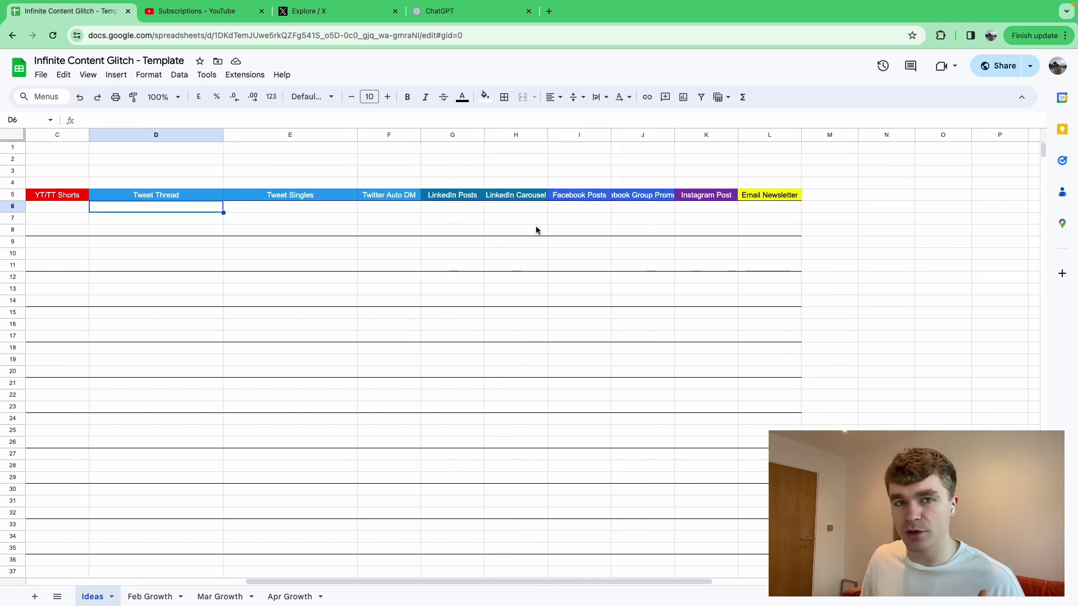
{"action": "scroll", "coordinate": [508, 216], "scroll_direction": "left", "scroll_amount": 10}
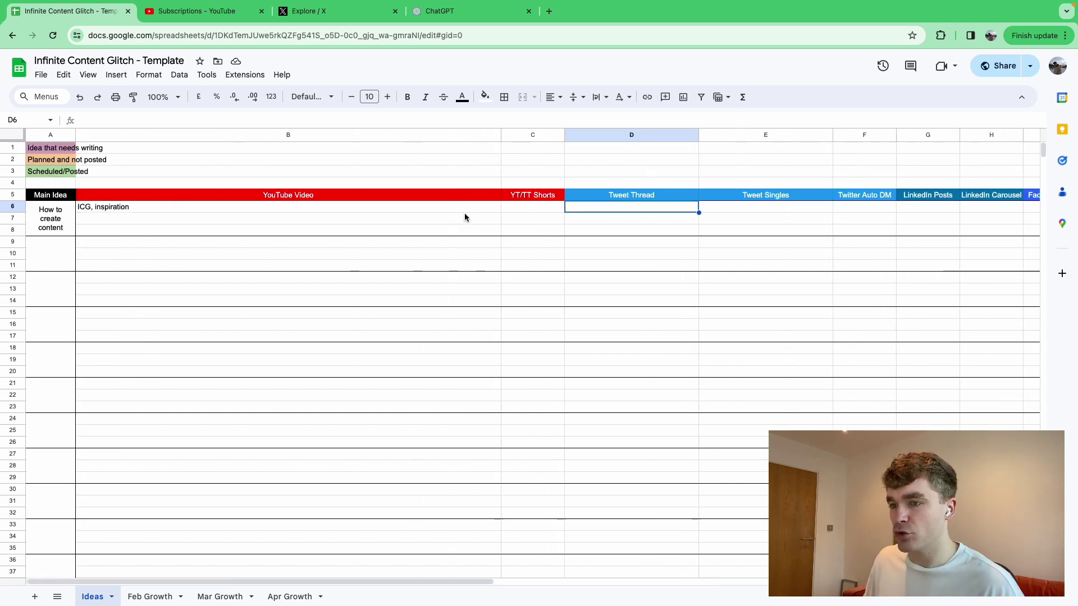
{"action": "left_click", "coordinate": [73, 232]}
{"action": "left_click", "coordinate": [58, 257]}
{"action": "left_click", "coordinate": [58, 303]}
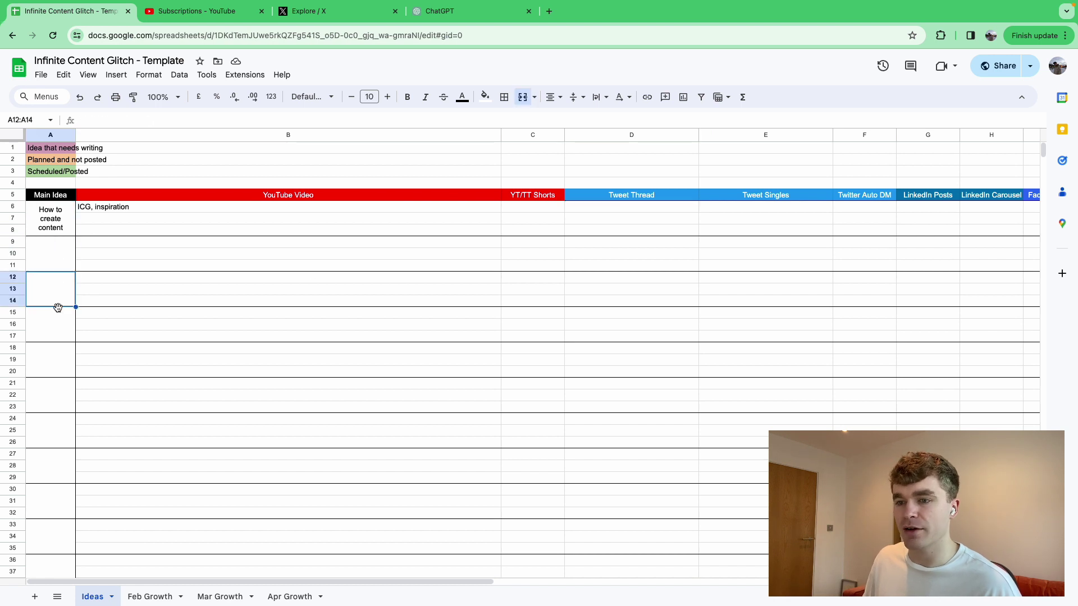
{"action": "left_click", "coordinate": [531, 211]}
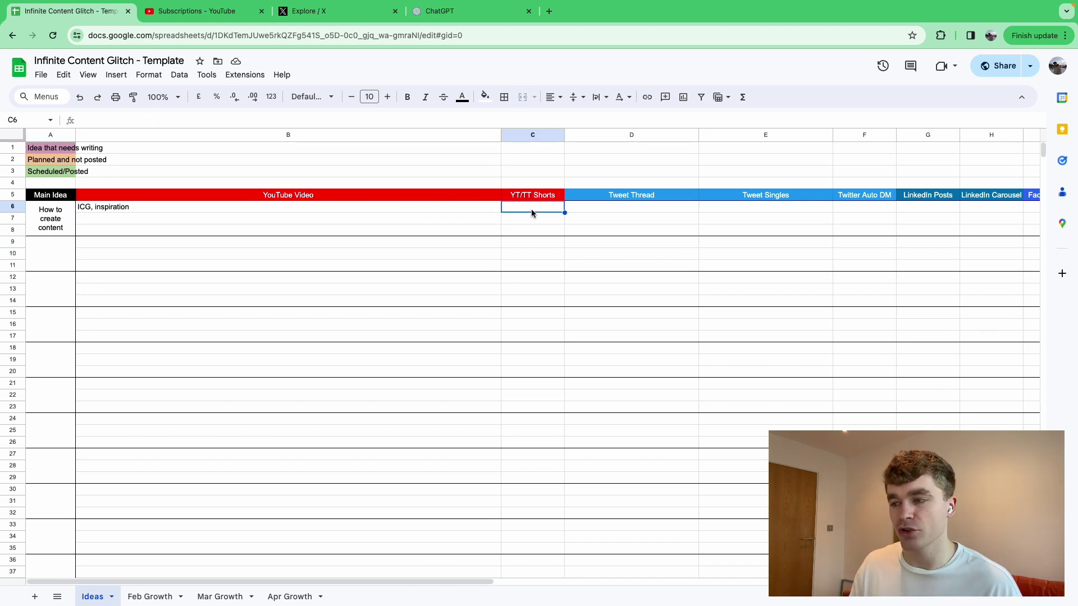
{"action": "left_click", "coordinate": [115, 208]}
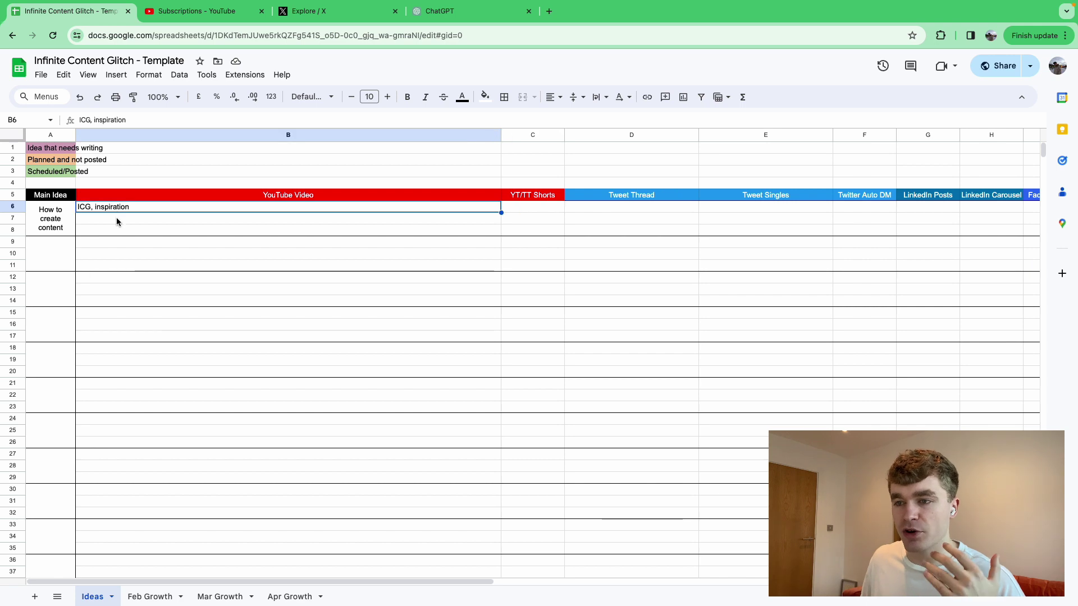
- Enter "Inspiration for email copy" as the second main idea in the merged cell A9:A11
{"action": "left_click", "coordinate": [54, 273]}
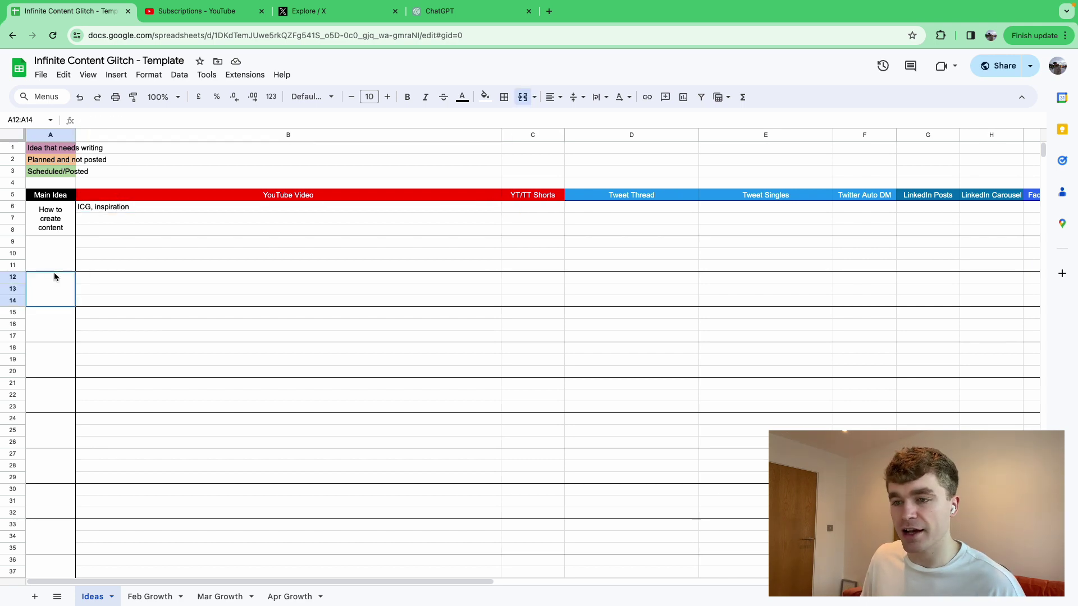
{"action": "left_click", "coordinate": [53, 258]}
{"action": "type", "text": "Inspirati"}
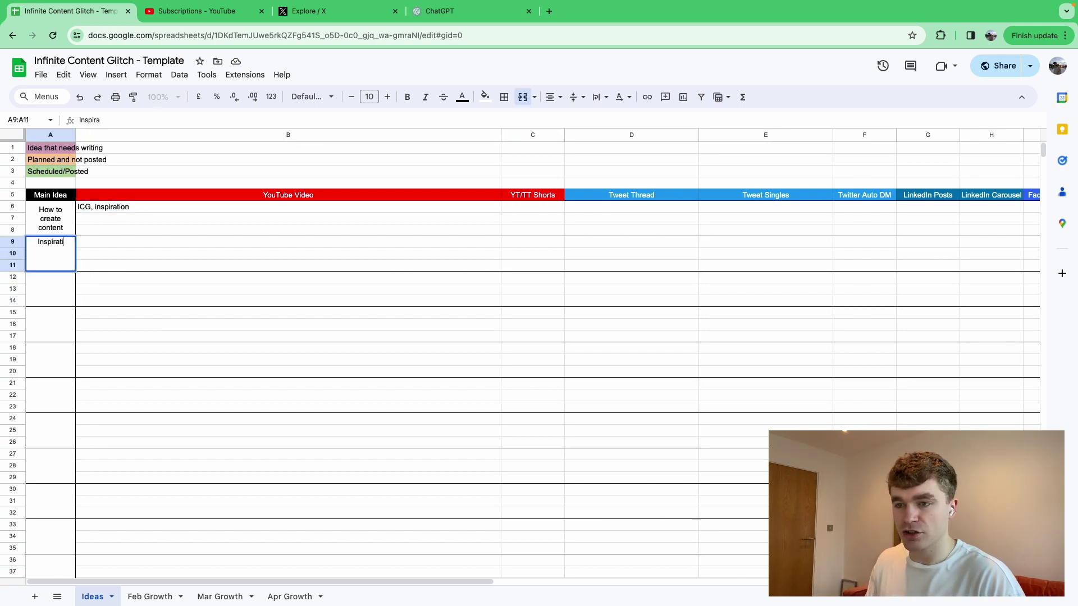
{"action": "type", "text": "on for email copy"}
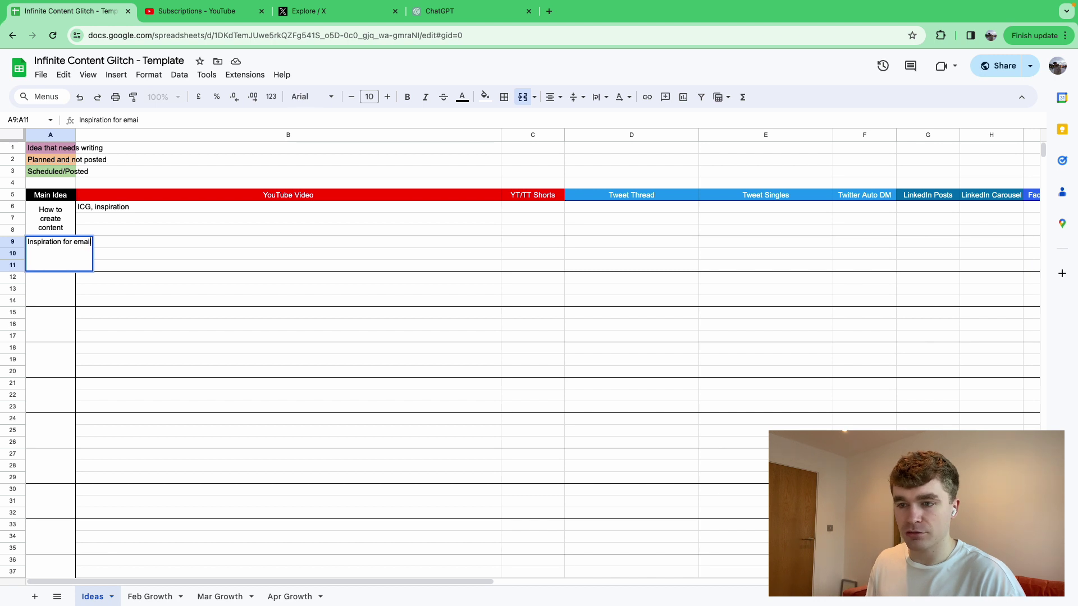
{"action": "left_click", "coordinate": [57, 258]}
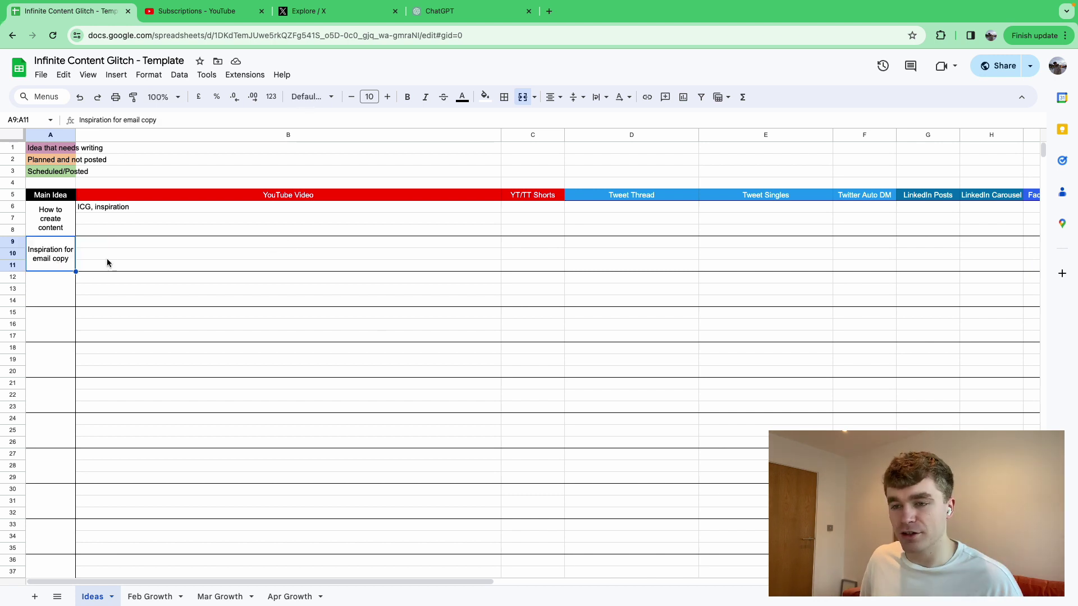
{"action": "left_click", "coordinate": [42, 281]}
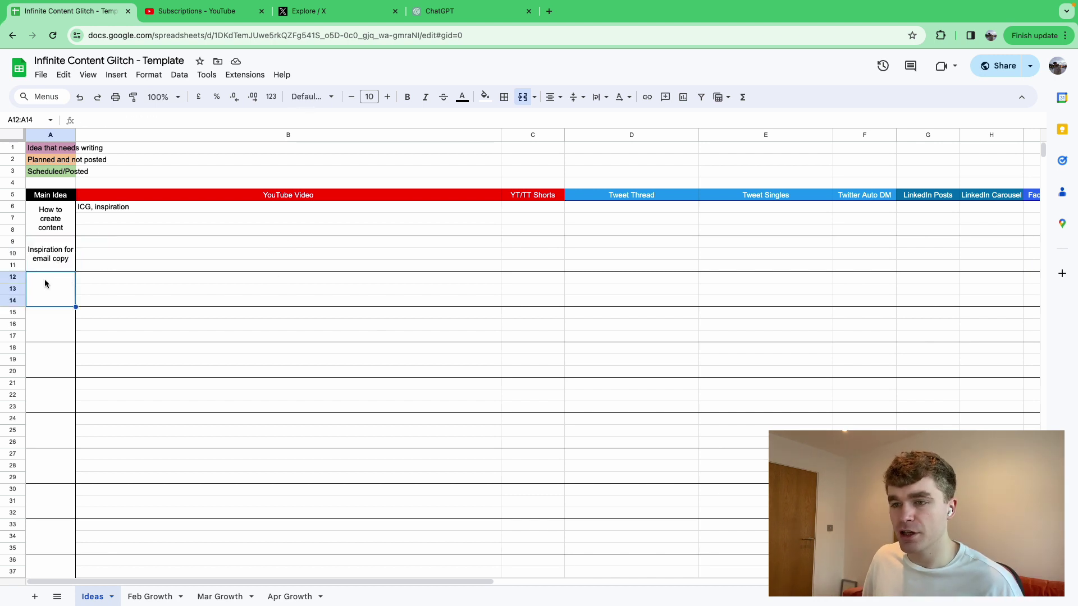
{"action": "left_click", "coordinate": [86, 210]}
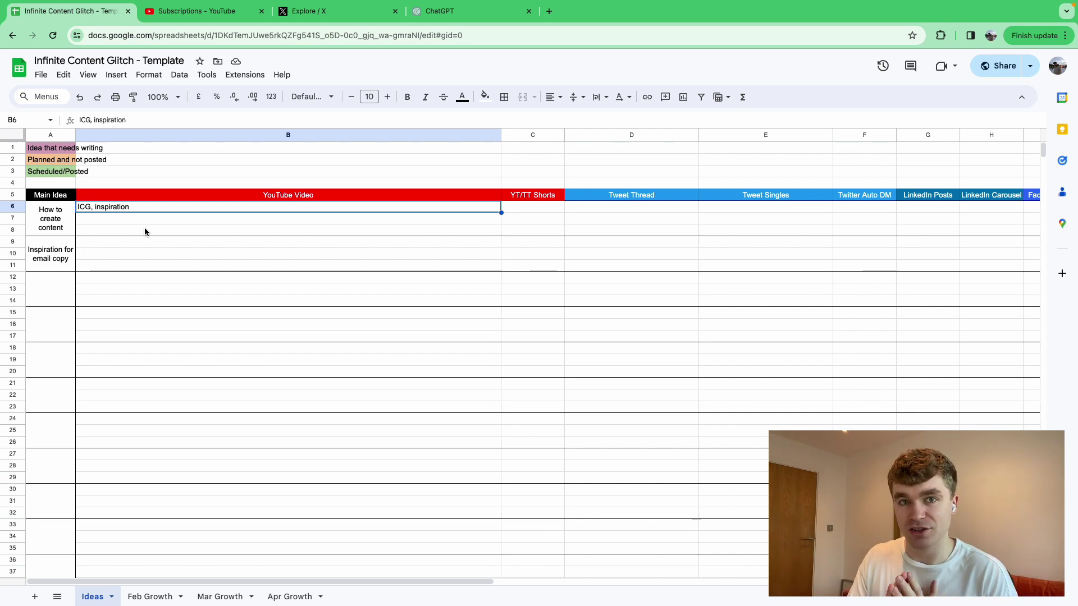
{"action": "key", "text": "Down"}
{"action": "key", "text": "Down"}
{"action": "key", "text": "Down"}
{"action": "key", "text": "Down"}
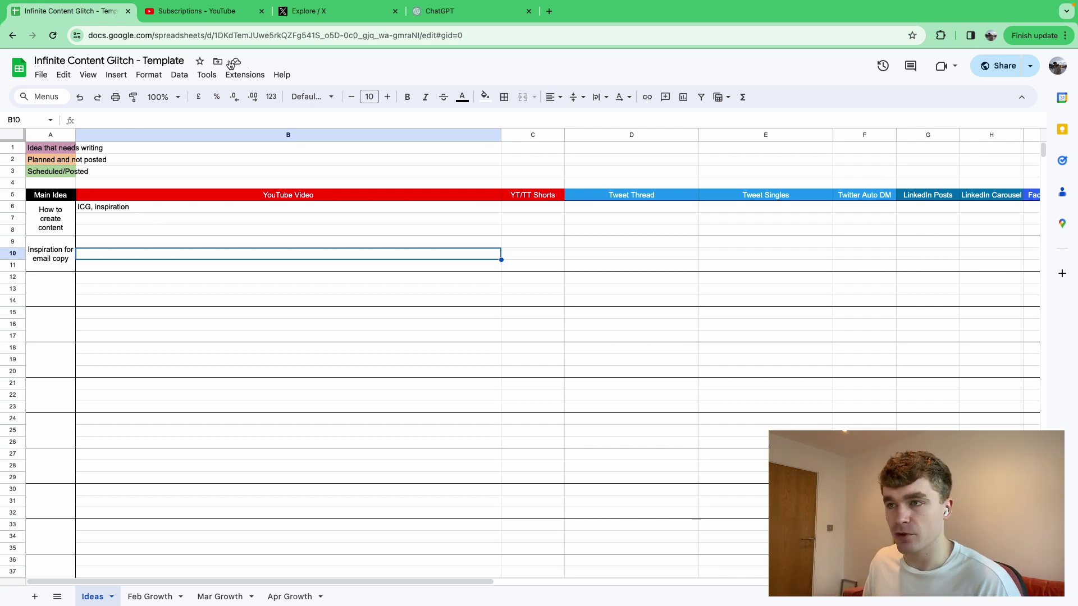
- Switch to YouTube and skim the subscriptions feed for video ideas
{"action": "left_click", "coordinate": [193, 11]}
{"action": "scroll", "coordinate": [480, 274], "scroll_direction": "down", "scroll_amount": 3}
{"action": "scroll", "coordinate": [480, 274], "scroll_direction": "down", "scroll_amount": 8}
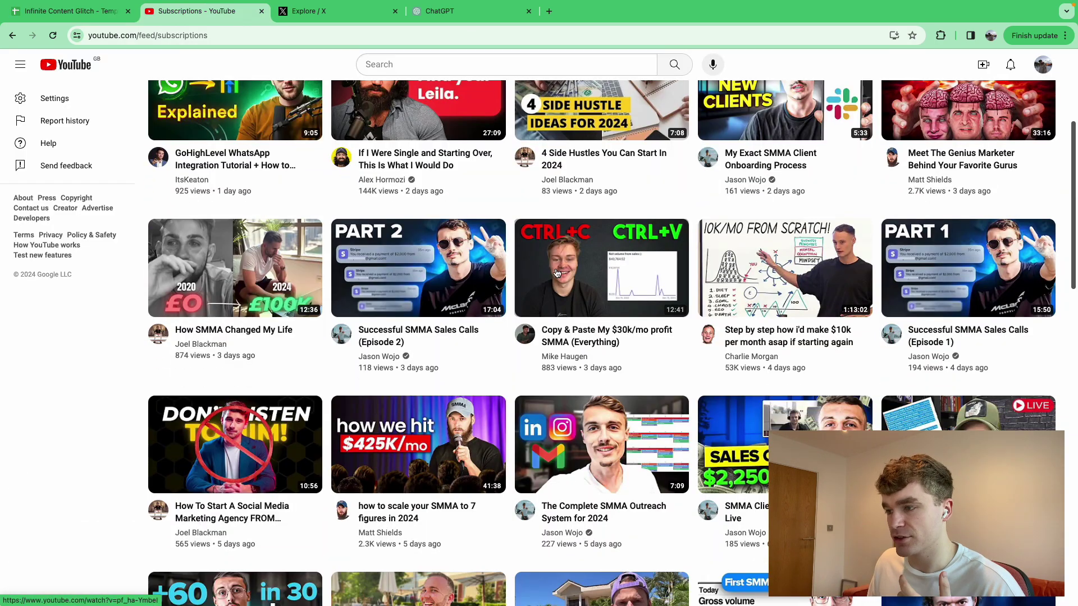
{"action": "scroll", "coordinate": [512, 301], "scroll_direction": "up", "scroll_amount": 10}
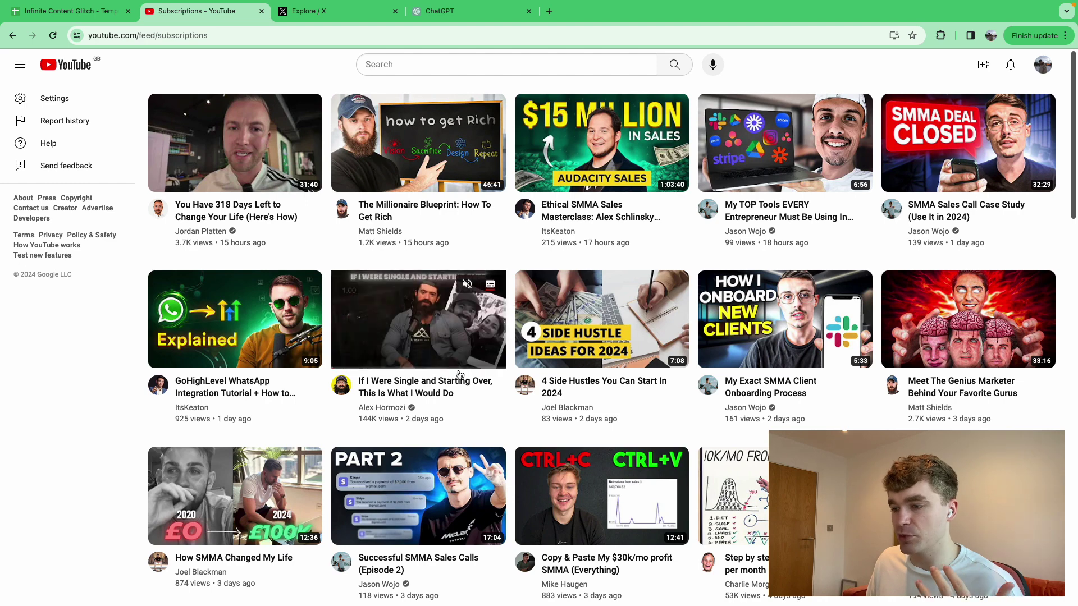
- Open the Alex Hormozi channel's videos, sort them by oldest and browse the titles for inspiration
{"action": "left_click", "coordinate": [385, 413]}
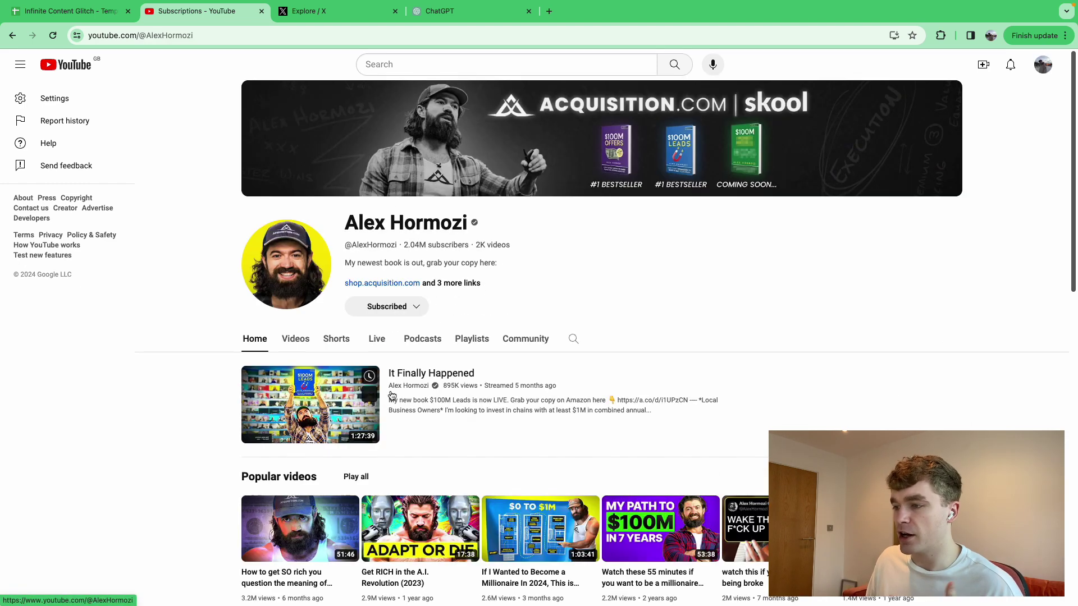
{"action": "left_click", "coordinate": [295, 339]}
{"action": "scroll", "coordinate": [424, 330], "scroll_direction": "down", "scroll_amount": 3}
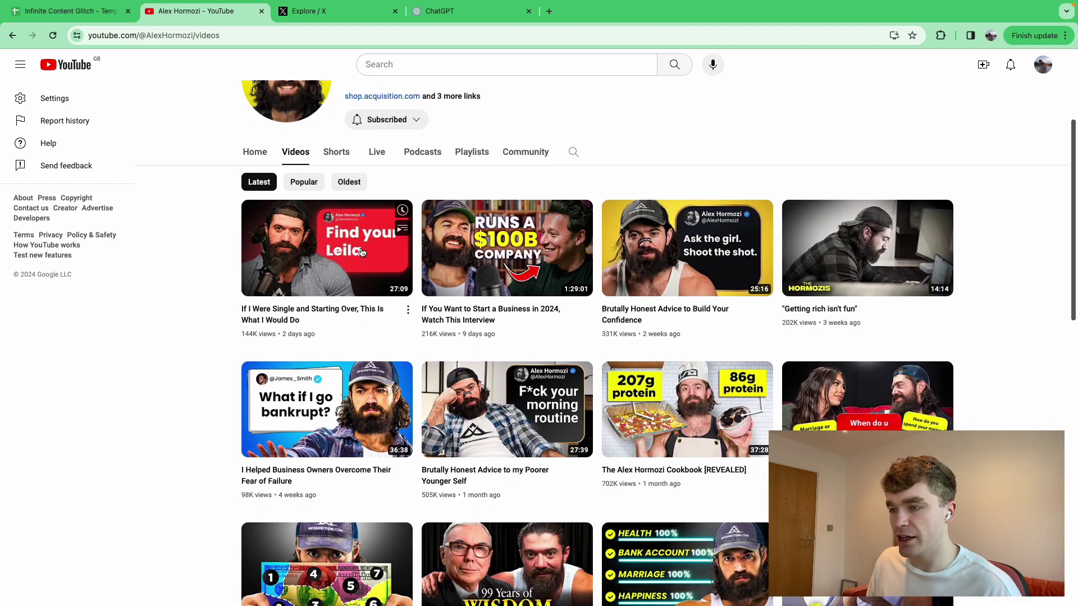
{"action": "left_click", "coordinate": [348, 181]}
{"action": "scroll", "coordinate": [500, 271], "scroll_direction": "down", "scroll_amount": 5}
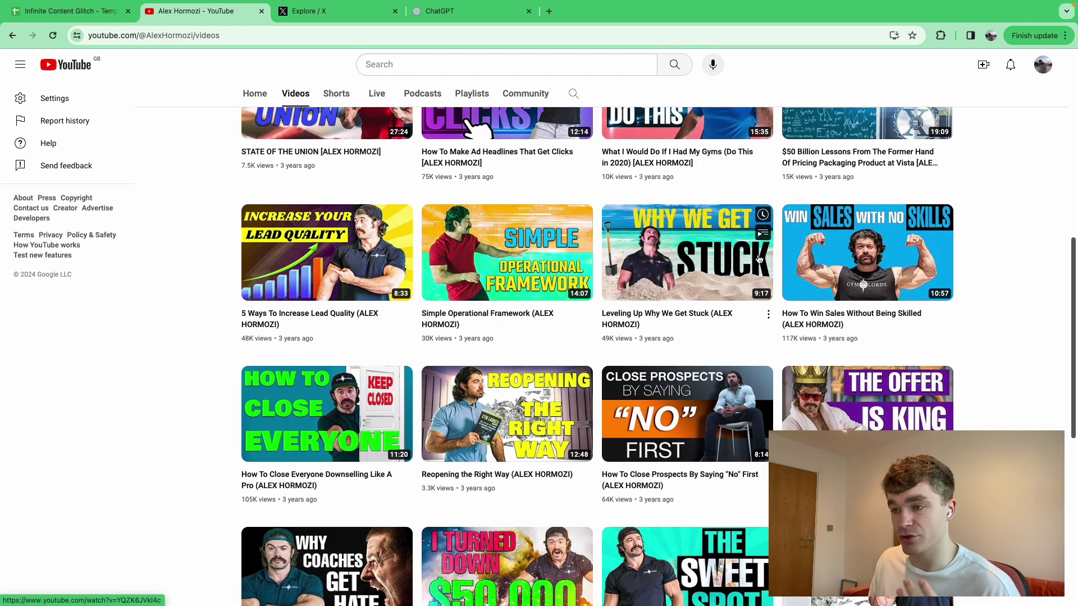
- Return to the Infinite Content Glitch sheet and enter "Sales - shoudlmn't mention price" as the third main idea in merged cell A12:A14
{"action": "scroll", "coordinate": [711, 286], "scroll_direction": "up", "scroll_amount": 1}
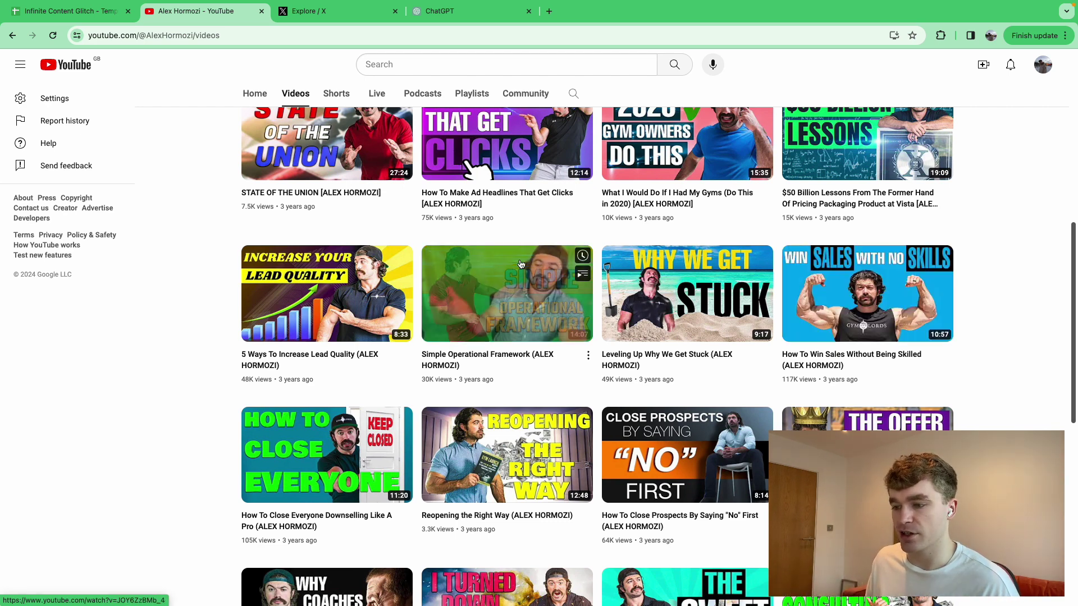
{"action": "left_click", "coordinate": [84, 11]}
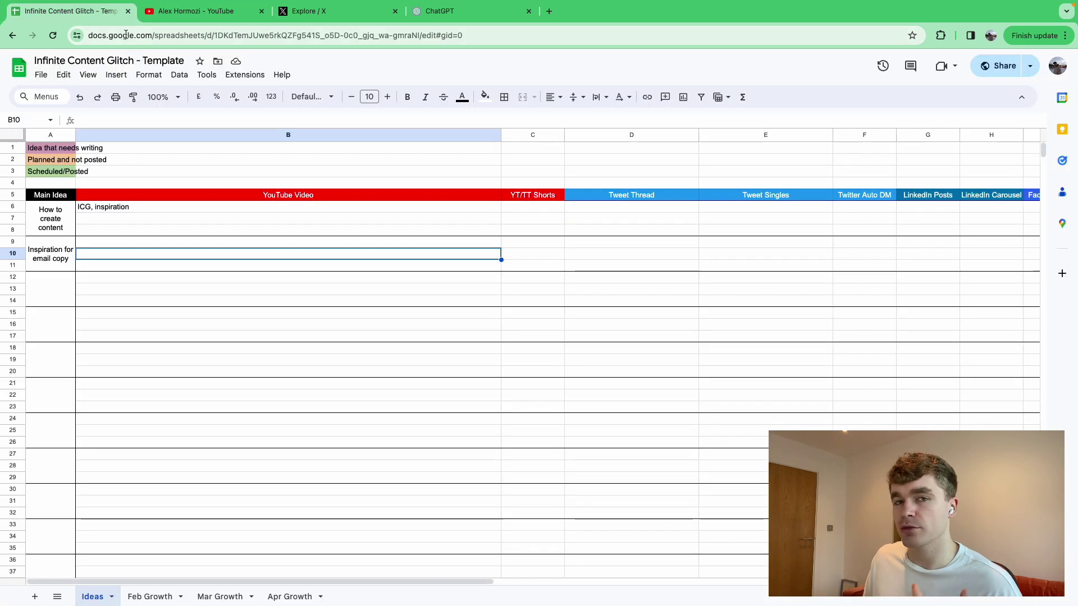
{"action": "left_click", "coordinate": [66, 275]}
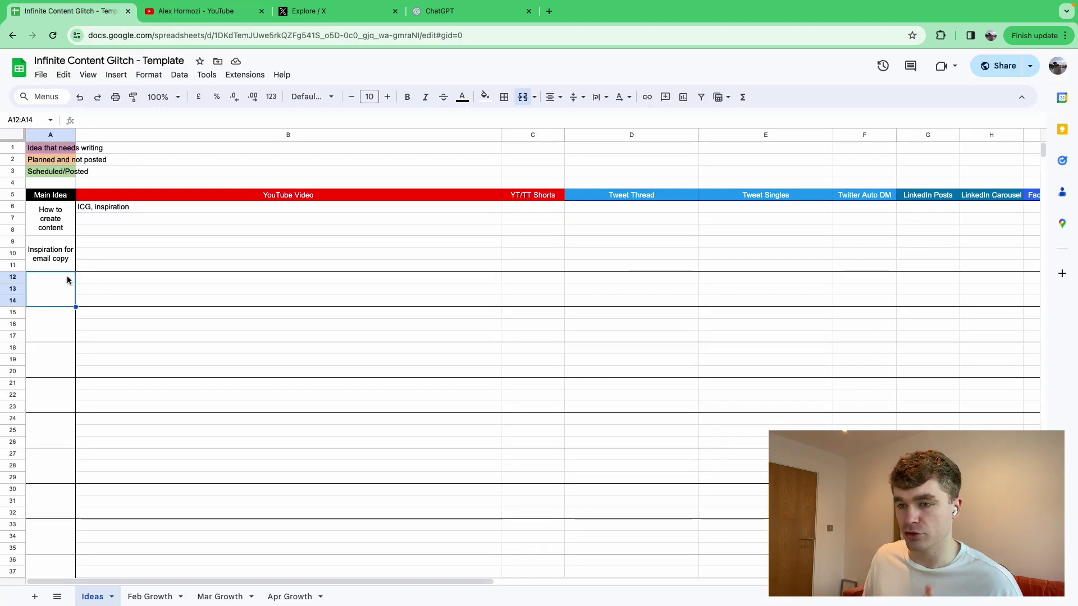
{"action": "type", "text": "Sales - shp"}
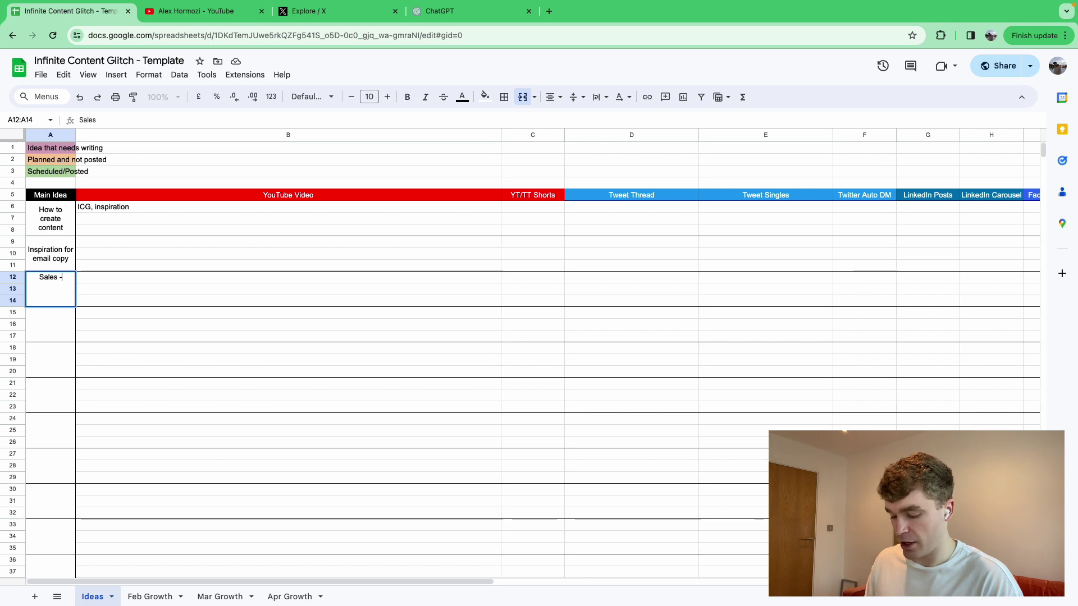
{"action": "key", "text": "BackSpace"}
{"action": "key", "text": "BackSpace"}
{"action": "type", "text": "oudl"}
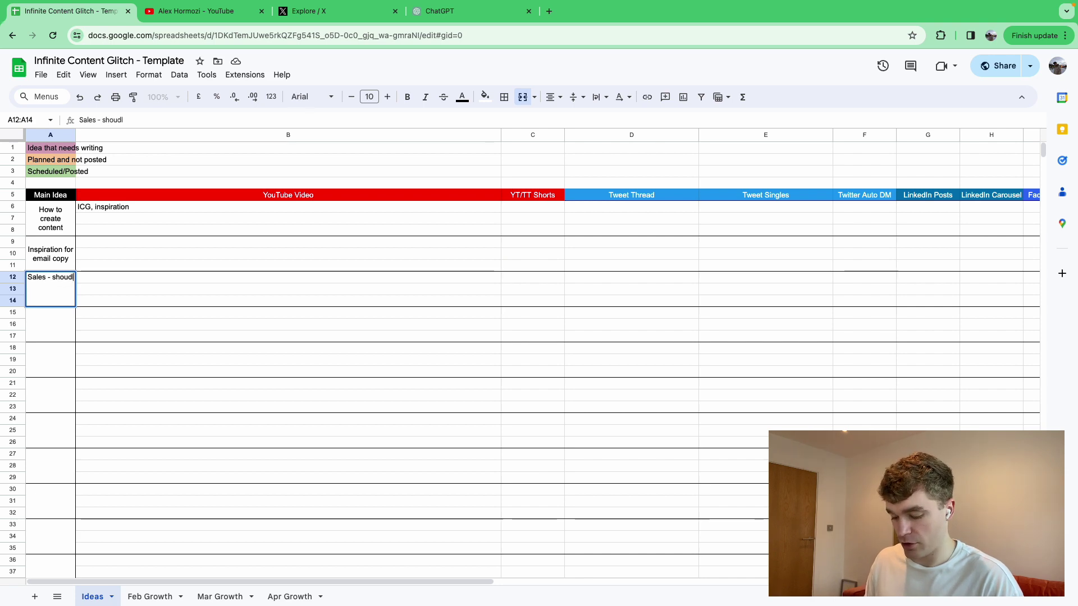
{"action": "type", "text": "mn't mention price"}
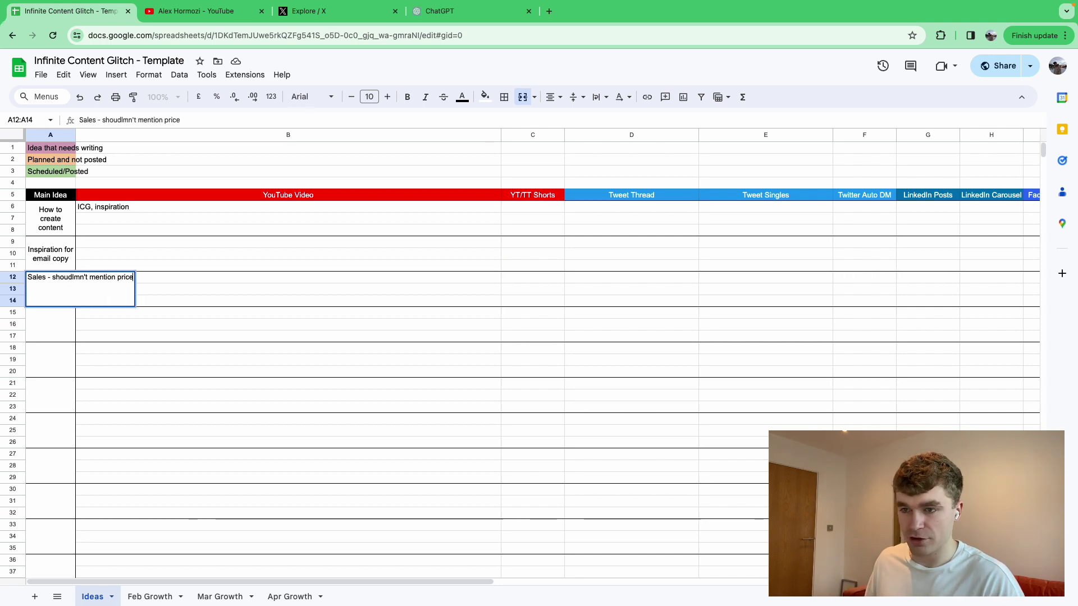
{"action": "left_click", "coordinate": [124, 347]}
{"action": "left_click", "coordinate": [95, 278]}
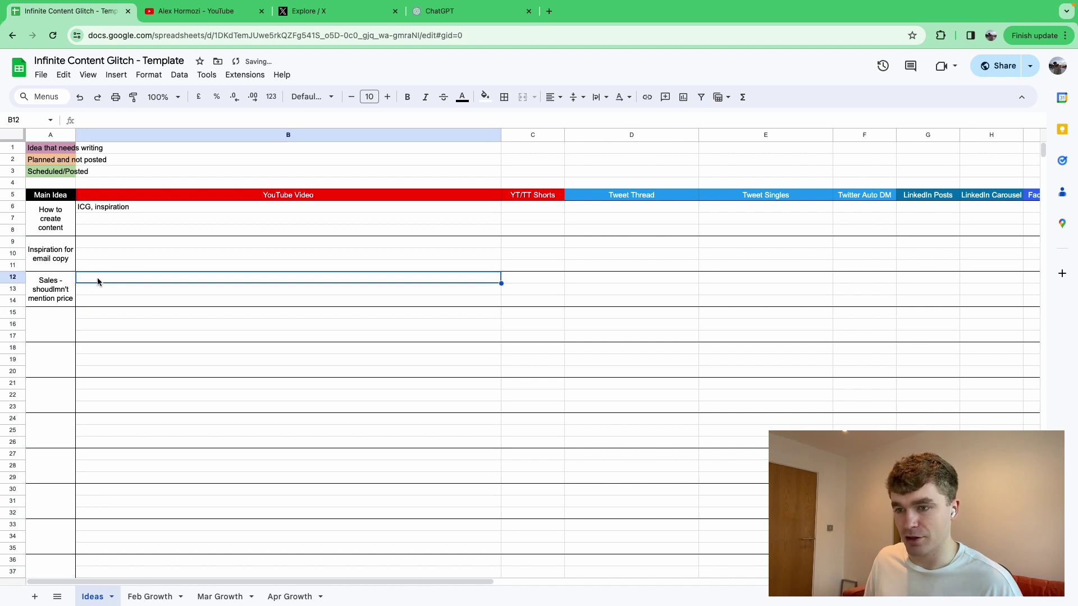
{"action": "double_click", "coordinate": [128, 280]}
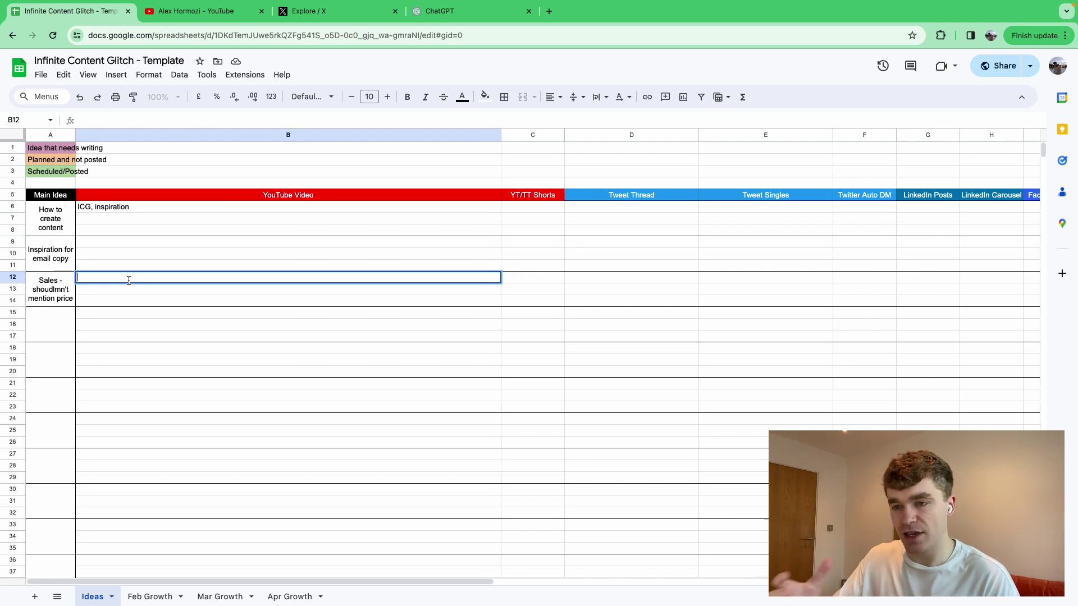
{"action": "key", "text": "Escape"}
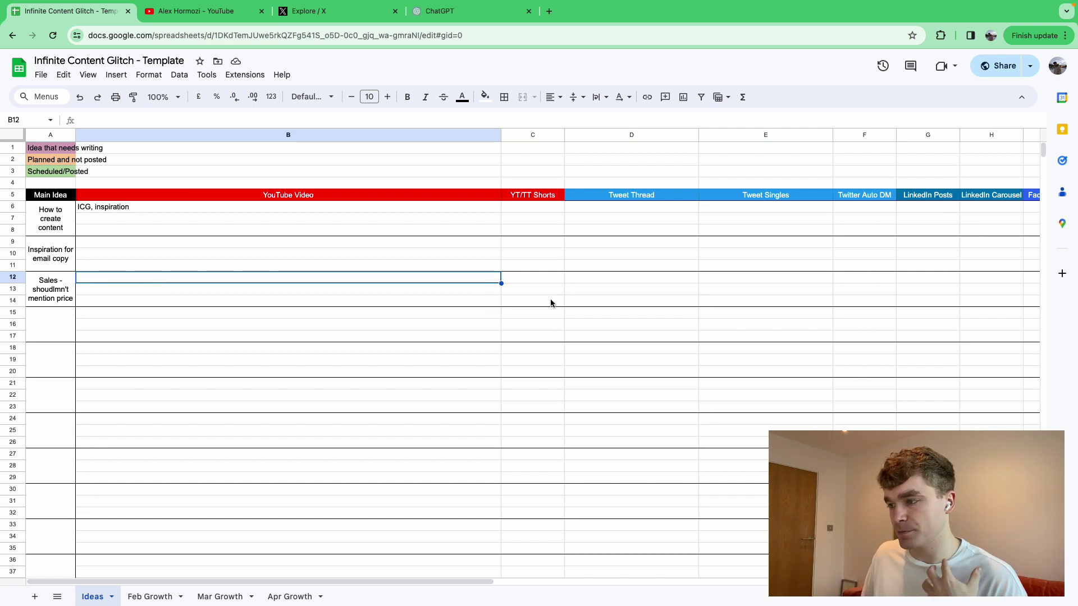
{"action": "left_click", "coordinate": [533, 289]}
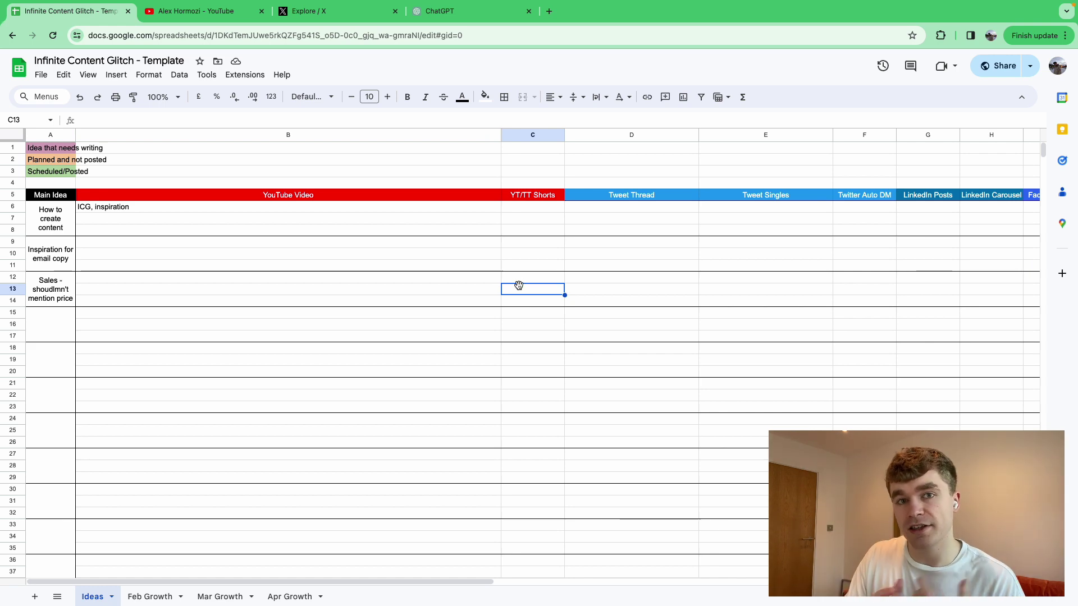
{"action": "left_click", "coordinate": [755, 280]}
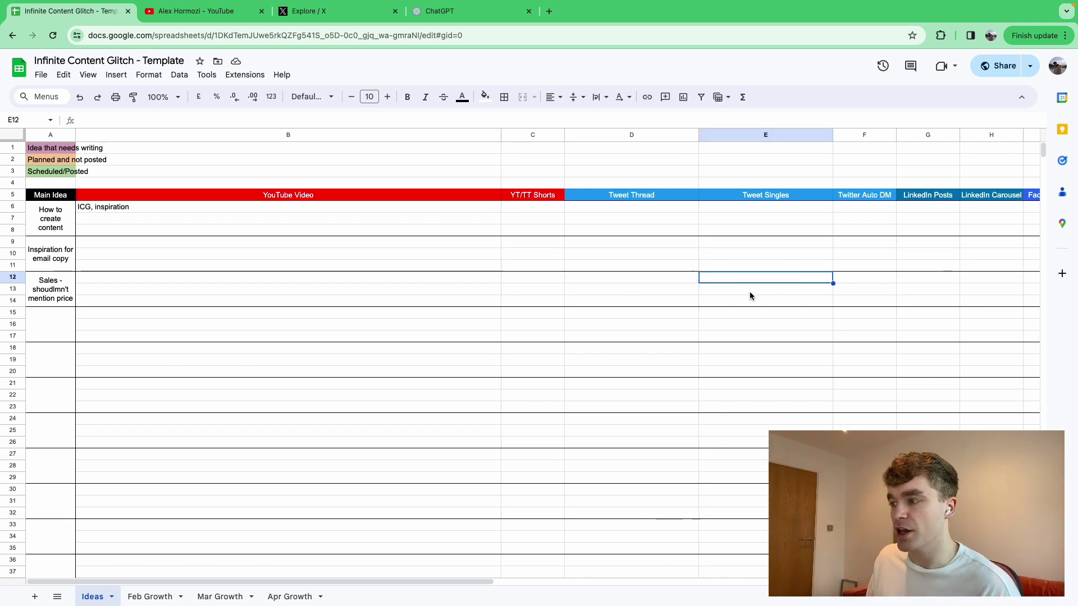
- Switch back to the Alex Hormozi channel on YouTube and browse more of its oldest video titles for content ideas
{"action": "left_click", "coordinate": [227, 14]}
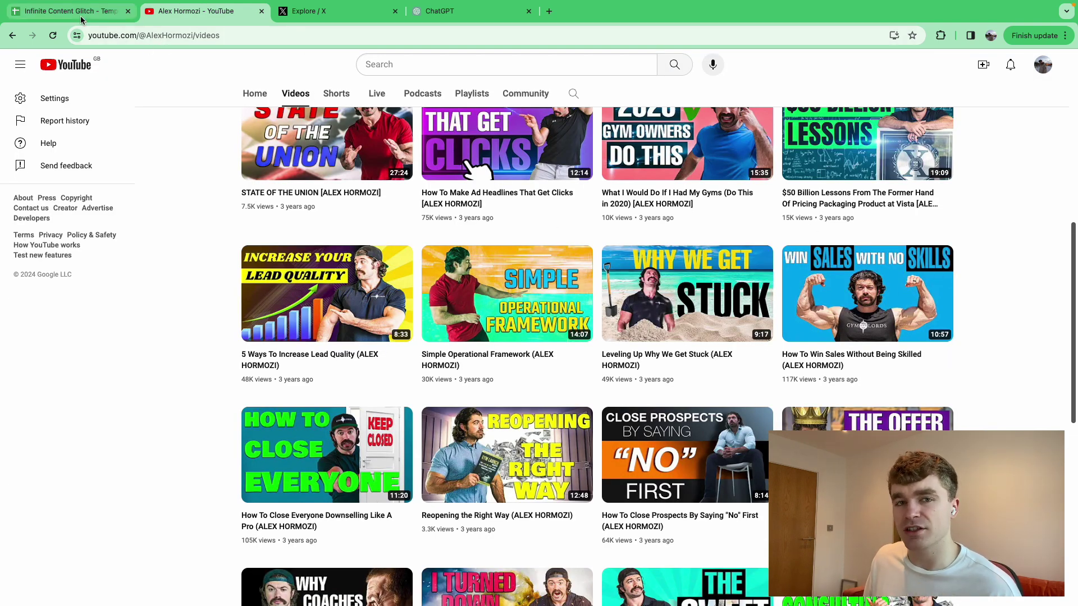
{"action": "scroll", "coordinate": [284, 226], "scroll_direction": "down", "scroll_amount": 3}
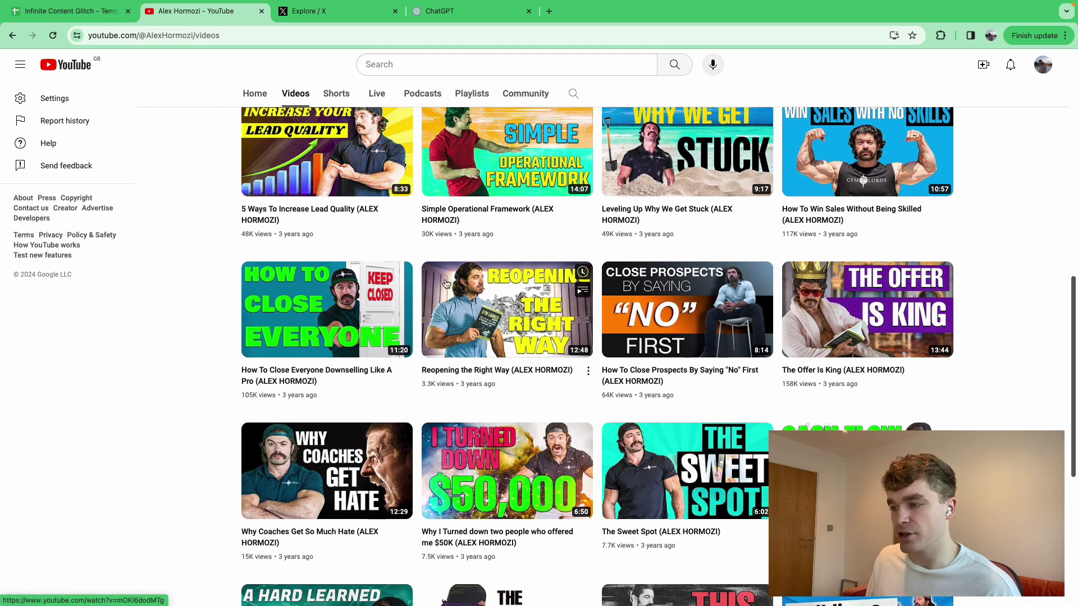
{"action": "scroll", "coordinate": [323, 224], "scroll_direction": "down", "scroll_amount": 2}
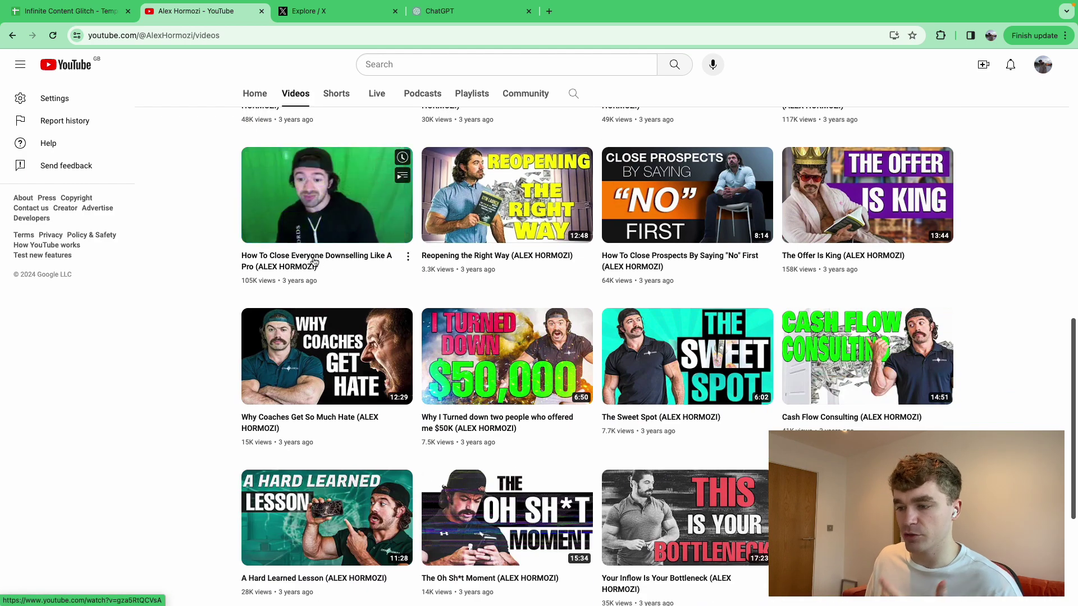
{"action": "scroll", "coordinate": [315, 262], "scroll_direction": "down", "scroll_amount": 3}
{"action": "scroll", "coordinate": [314, 262], "scroll_direction": "down", "scroll_amount": 2}
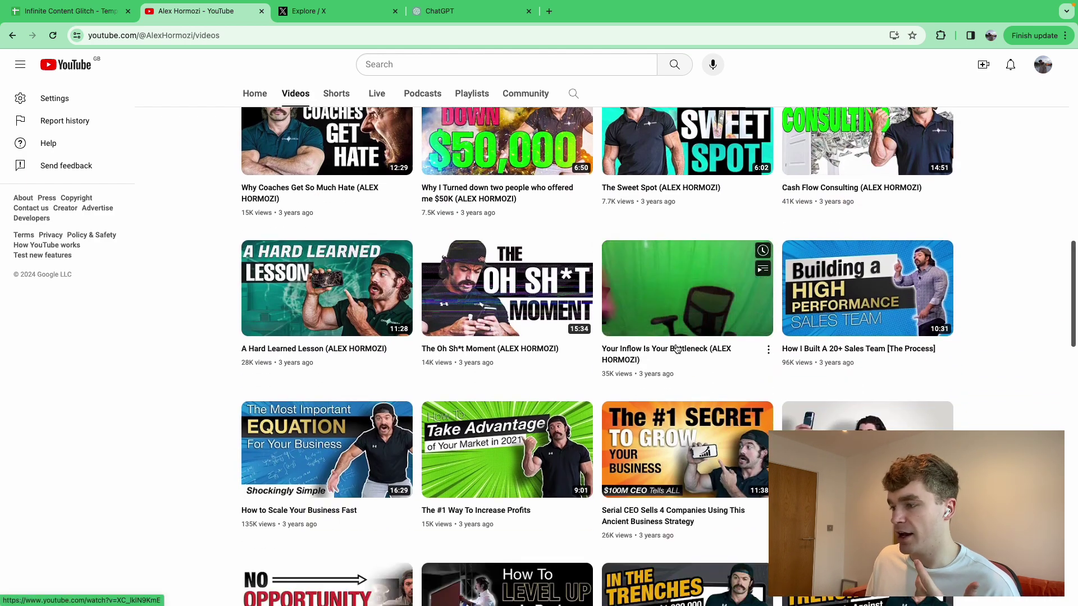
{"action": "scroll", "coordinate": [825, 349], "scroll_direction": "down", "scroll_amount": 2}
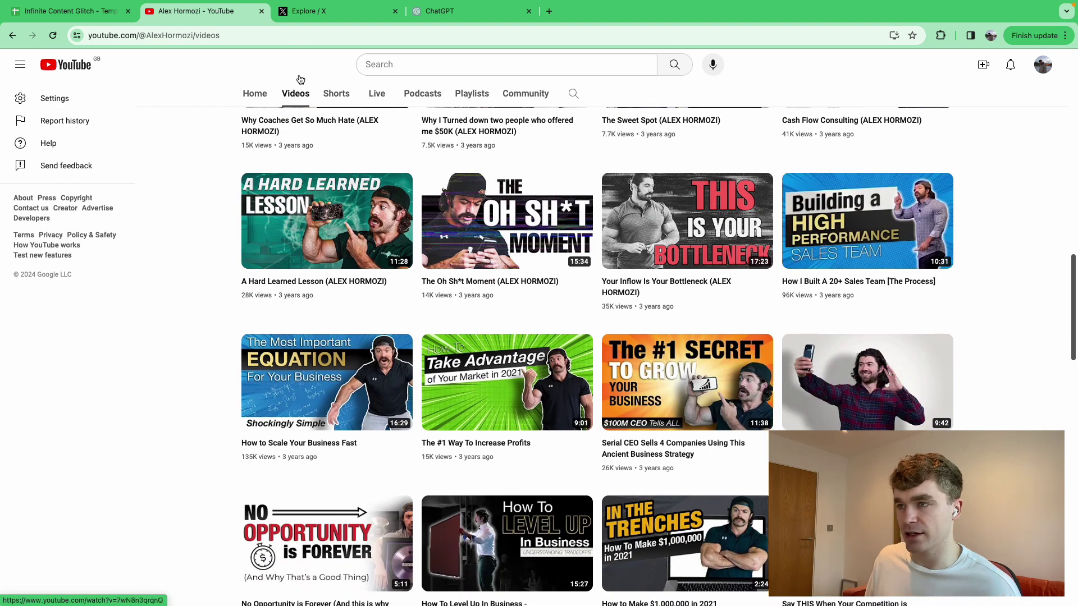
- Switch to X, search for "cold email" and skim the latest posts for content ideas
{"action": "left_click", "coordinate": [296, 18]}
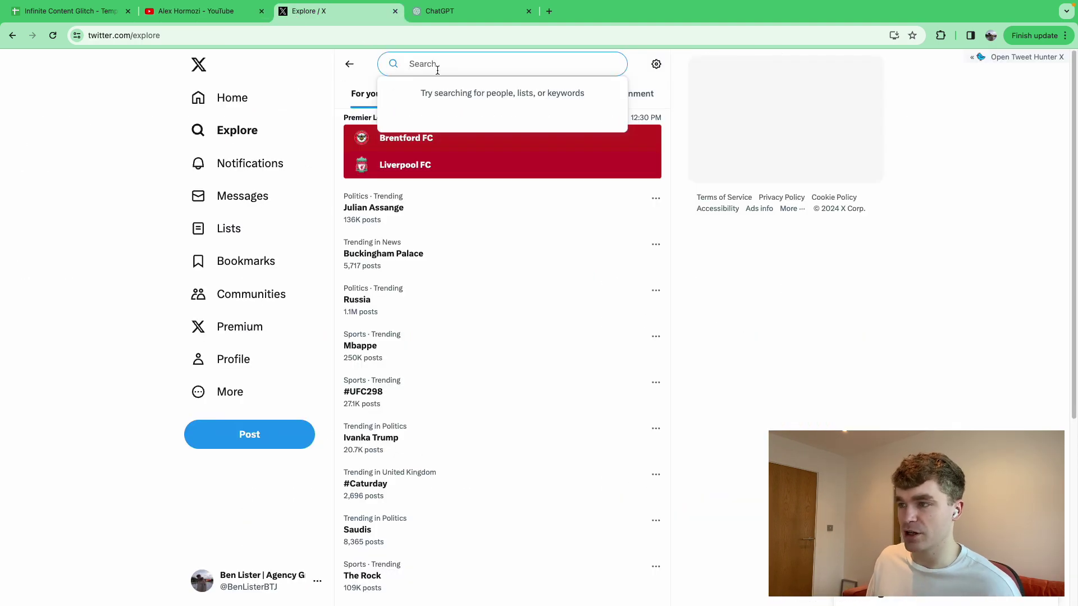
{"action": "type", "text": "cold ema"}
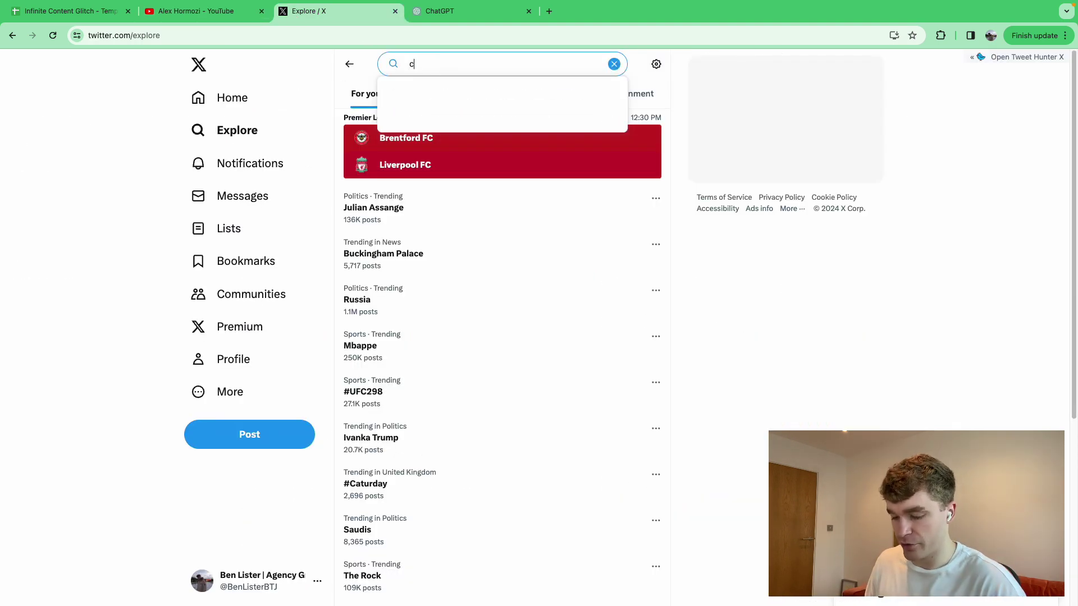
{"action": "key", "text": "BackSpace"}
{"action": "key", "text": "BackSpace"}
{"action": "key", "text": "BackSpace"}
{"action": "type", "text": "emai"}
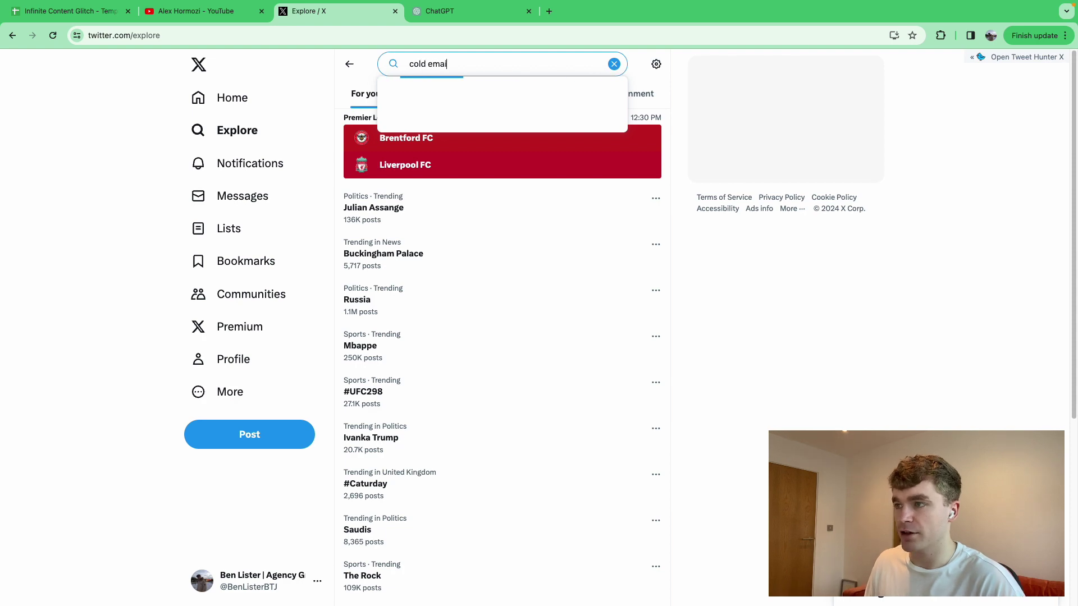
{"action": "type", "text": "l"}
{"action": "key", "text": "Return"}
{"action": "left_click", "coordinate": [451, 95]}
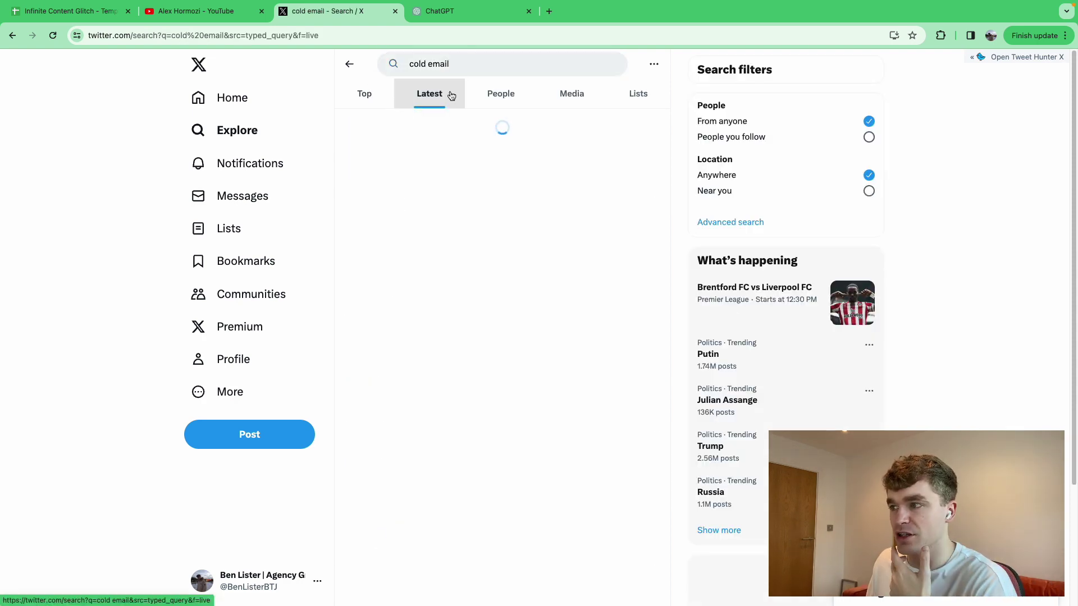
{"action": "scroll", "coordinate": [534, 269], "scroll_direction": "down", "scroll_amount": 4}
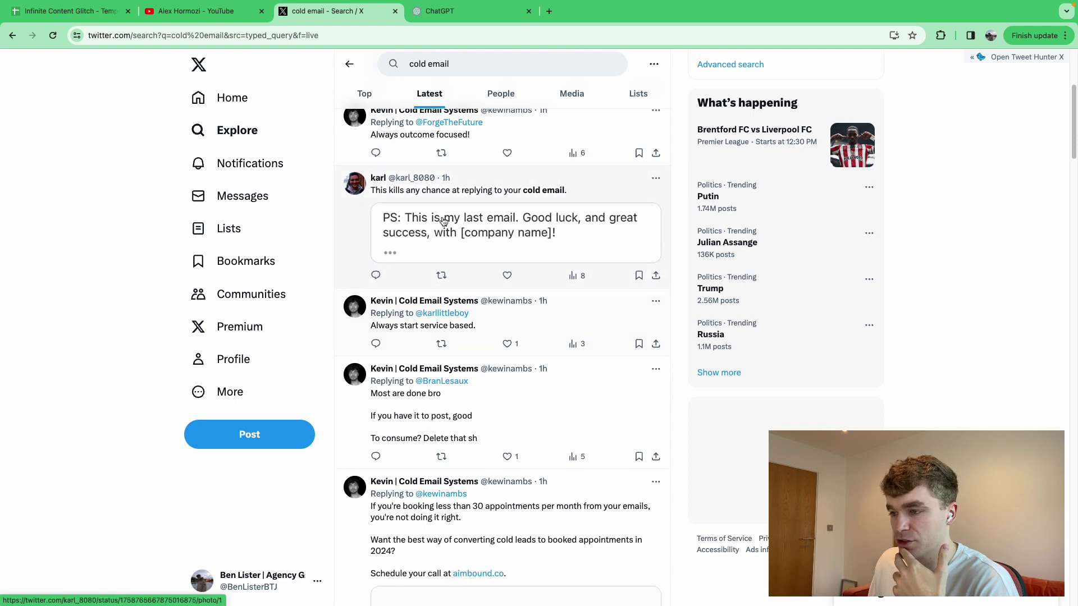
{"action": "scroll", "coordinate": [416, 216], "scroll_direction": "down", "scroll_amount": 5}
- Show the top "cold email" posts, read the step-by-step thread on building a good campaign, and return to the results
{"action": "left_click", "coordinate": [364, 93]}
{"action": "scroll", "coordinate": [490, 161], "scroll_direction": "down", "scroll_amount": 3}
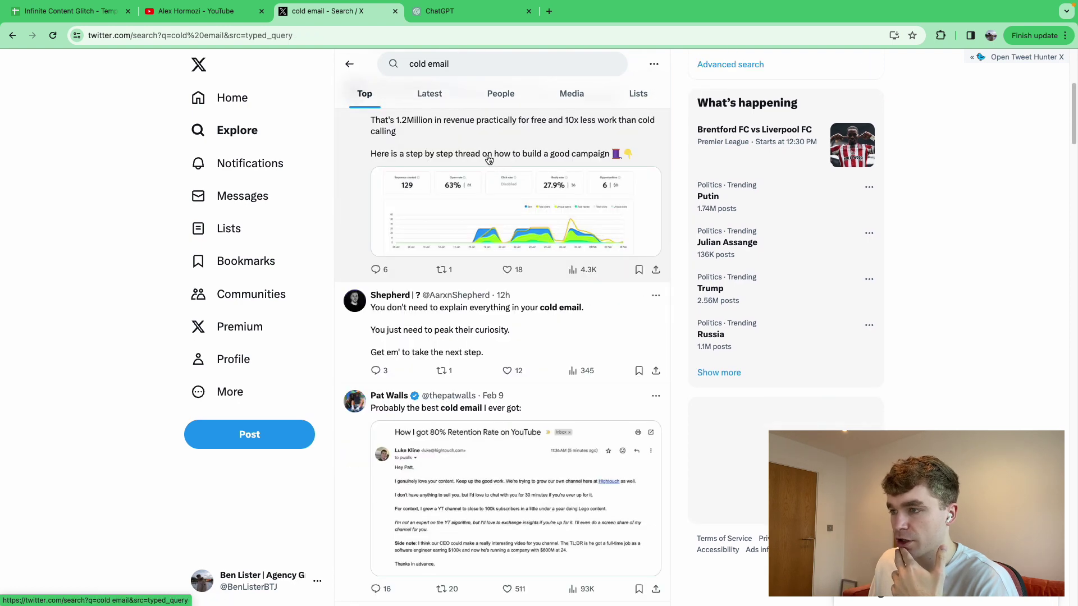
{"action": "left_click", "coordinate": [490, 161]}
{"action": "scroll", "coordinate": [488, 228], "scroll_direction": "down", "scroll_amount": 1}
{"action": "scroll", "coordinate": [488, 228], "scroll_direction": "down", "scroll_amount": 3}
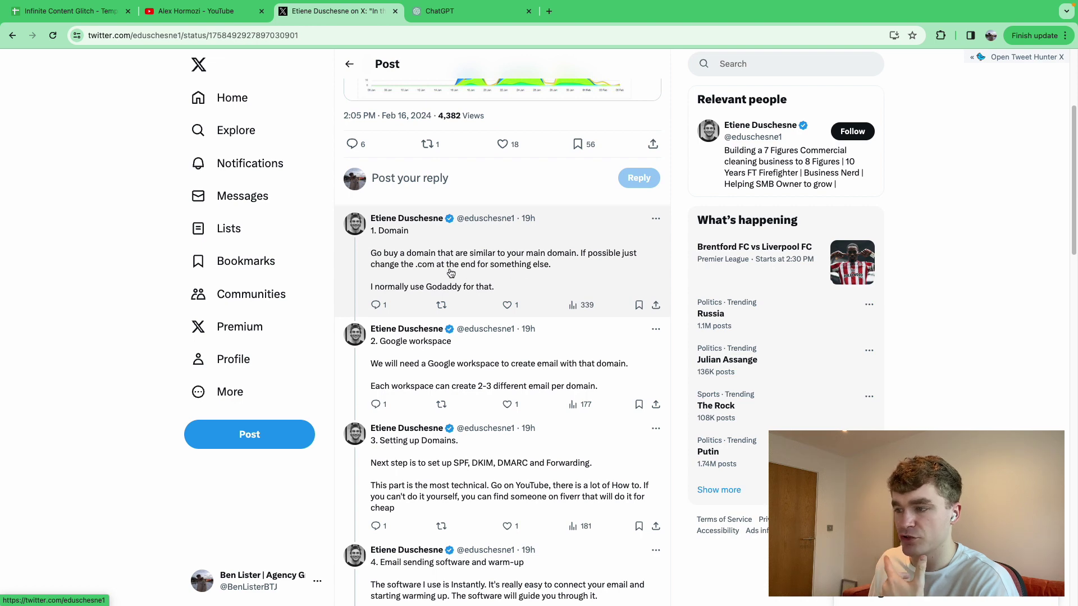
{"action": "scroll", "coordinate": [455, 269], "scroll_direction": "down", "scroll_amount": 3}
{"action": "scroll", "coordinate": [466, 241], "scroll_direction": "up", "scroll_amount": 2}
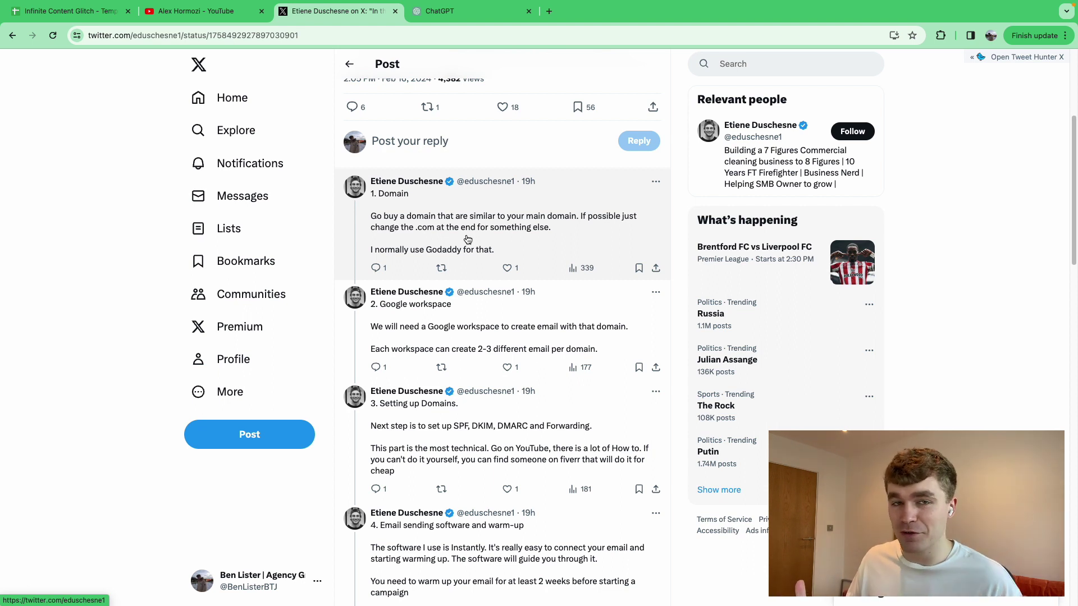
{"action": "scroll", "coordinate": [444, 225], "scroll_direction": "down", "scroll_amount": 2}
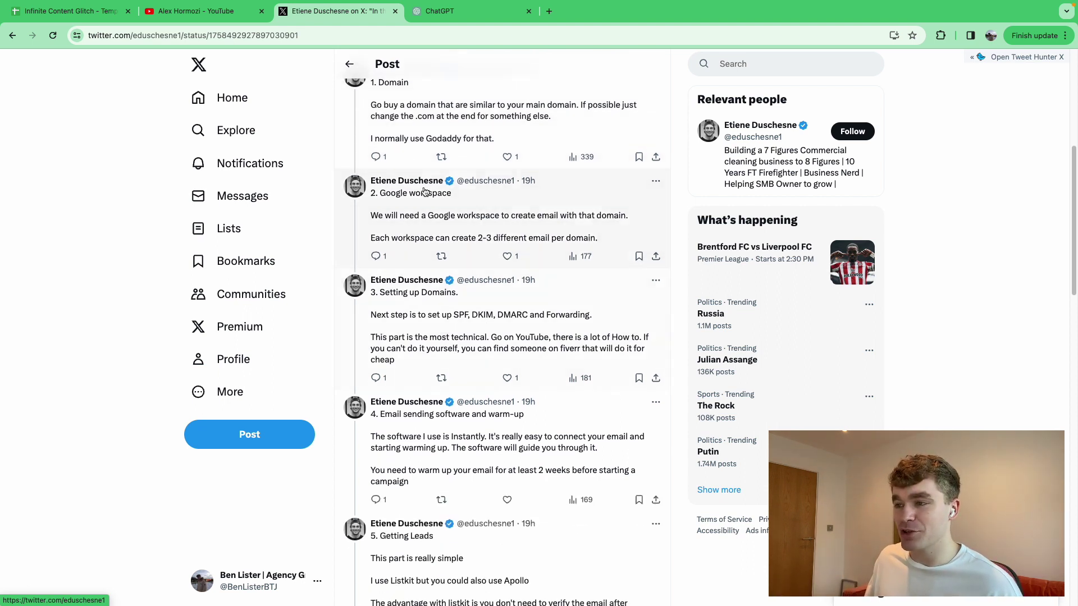
{"action": "left_click", "coordinate": [349, 64]}
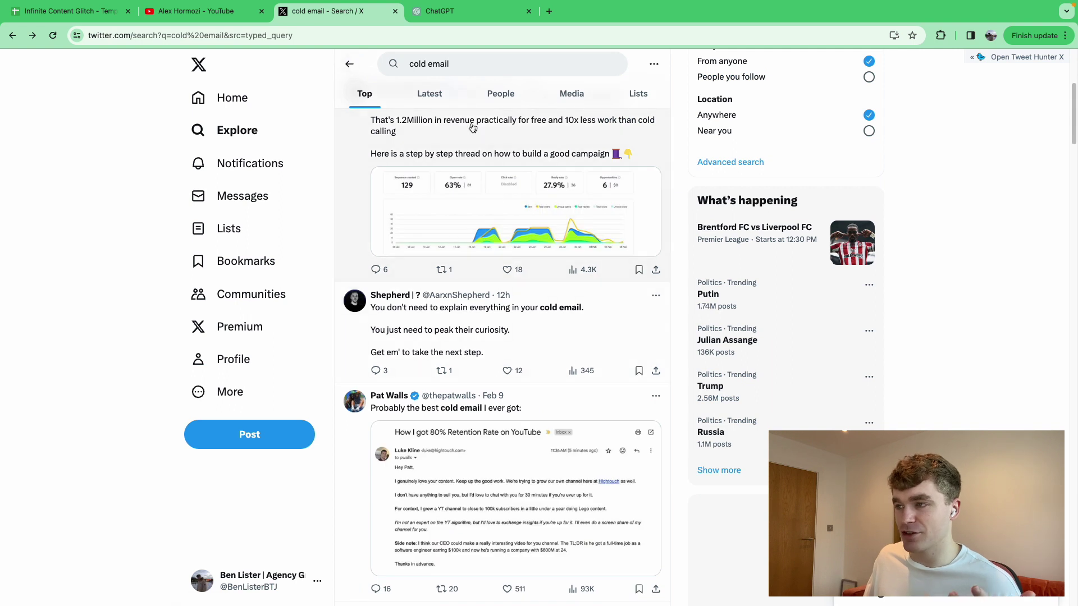
- Search X for "real estate leads" and browse the top posts for content ideas
{"action": "left_click", "coordinate": [466, 63]}
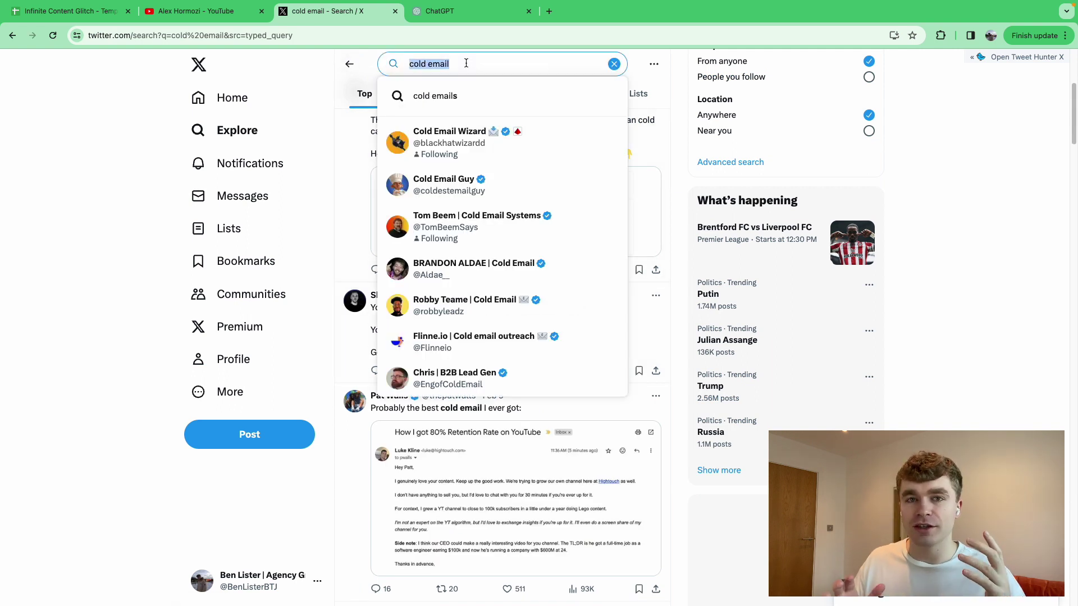
{"action": "type", "text": "real estate leads"}
{"action": "key", "text": "Return"}
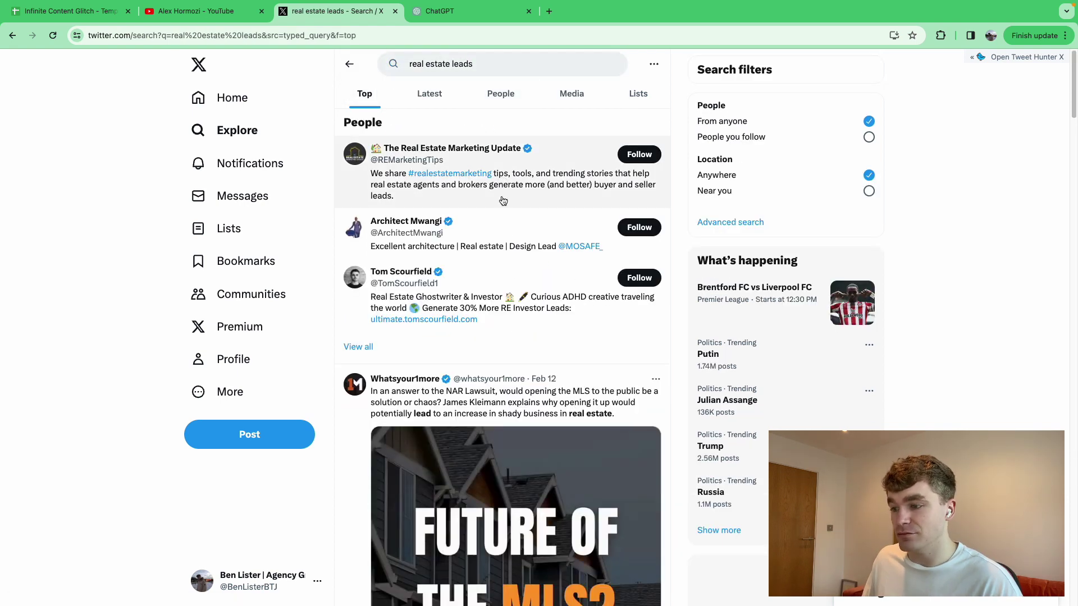
{"action": "scroll", "coordinate": [501, 187], "scroll_direction": "down", "scroll_amount": 5}
{"action": "scroll", "coordinate": [491, 314], "scroll_direction": "up", "scroll_amount": 2}
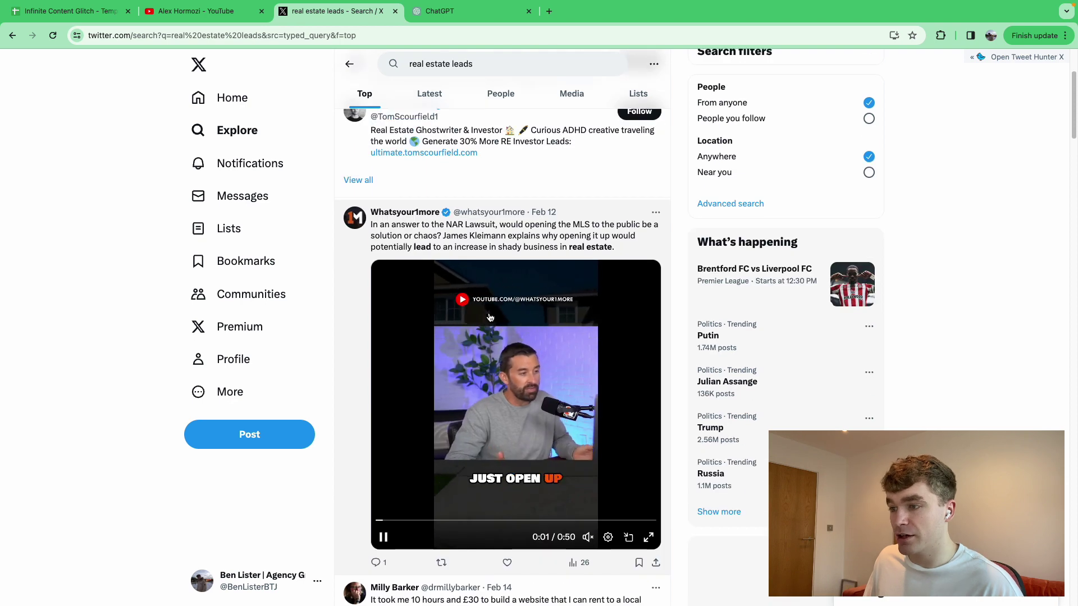
{"action": "scroll", "coordinate": [466, 331], "scroll_direction": "down", "scroll_amount": 1}
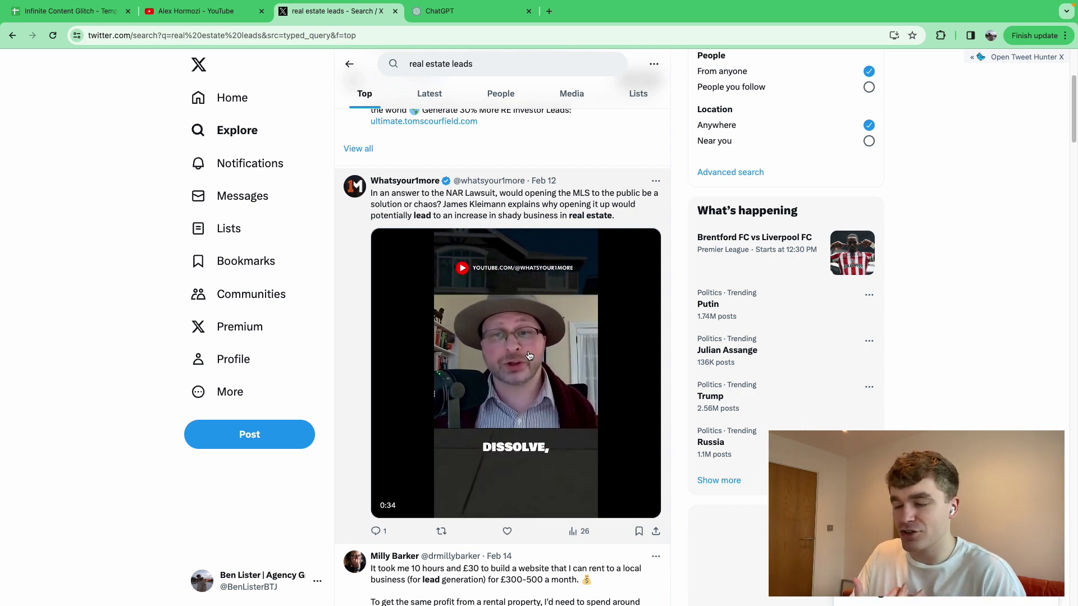
{"action": "scroll", "coordinate": [529, 355], "scroll_direction": "down", "scroll_amount": 6}
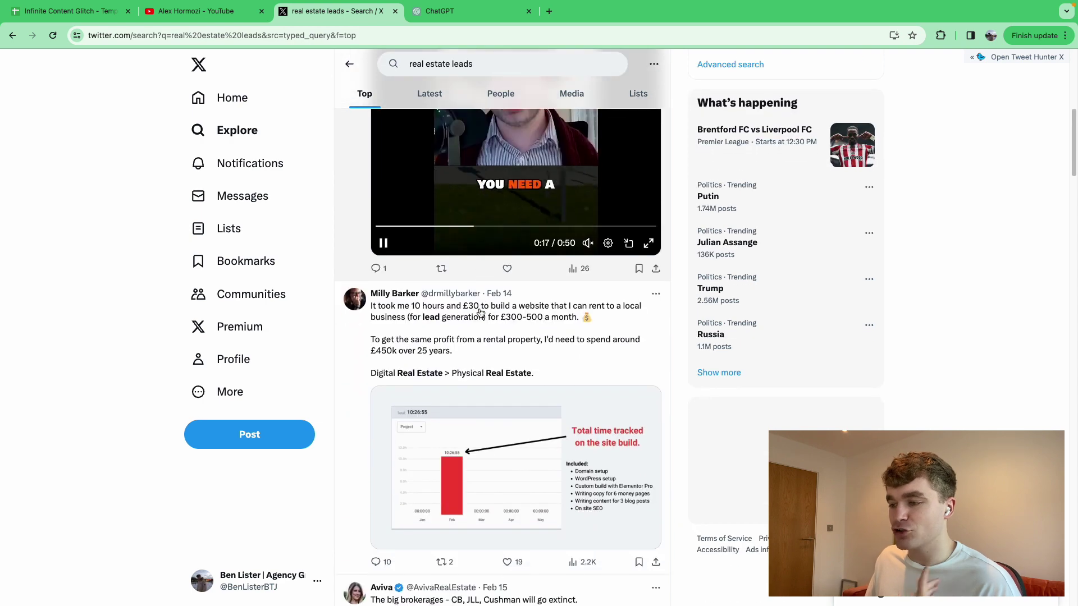
{"action": "scroll", "coordinate": [489, 333], "scroll_direction": "down", "scroll_amount": 12}
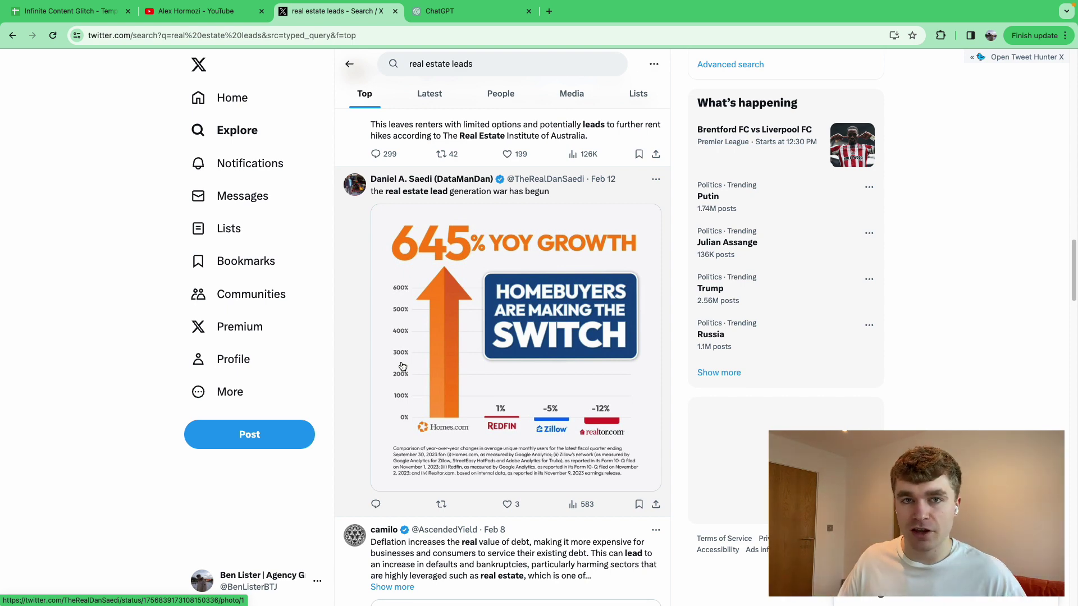
- Return to the Infinite Content Glitch spreadsheet and copy the main idea "How to create content" for use in a prompt
{"action": "key", "text": "super+1"}
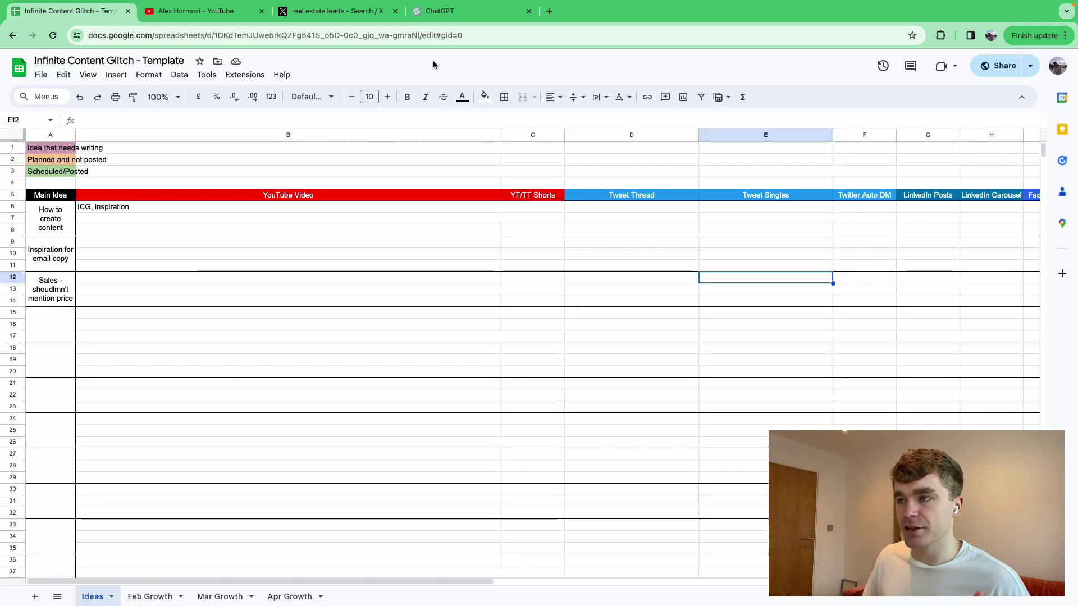
{"action": "left_click", "coordinate": [438, 14]}
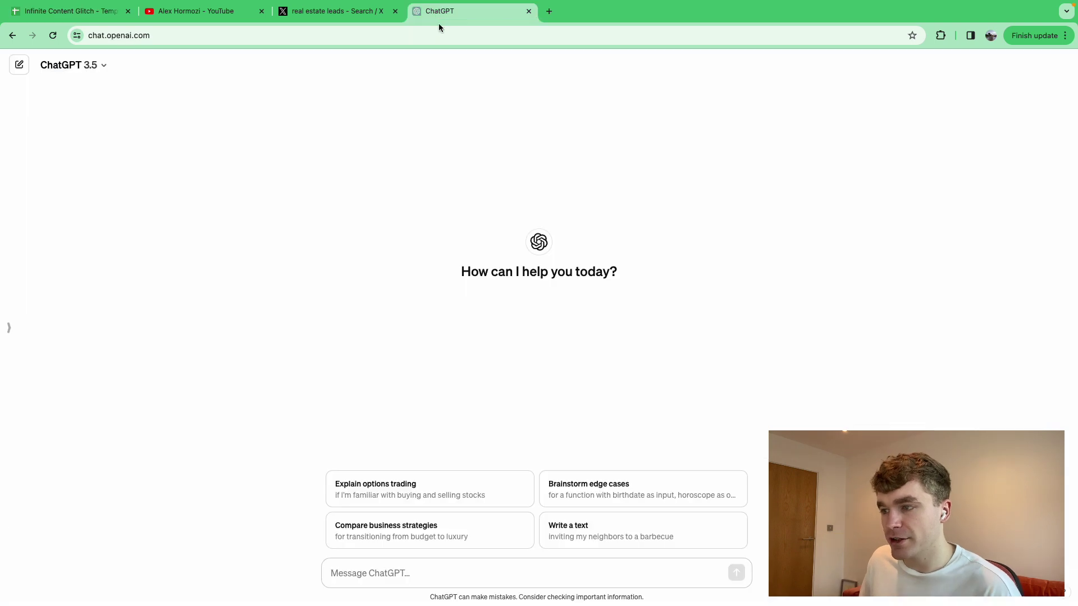
{"action": "left_click", "coordinate": [380, 576]}
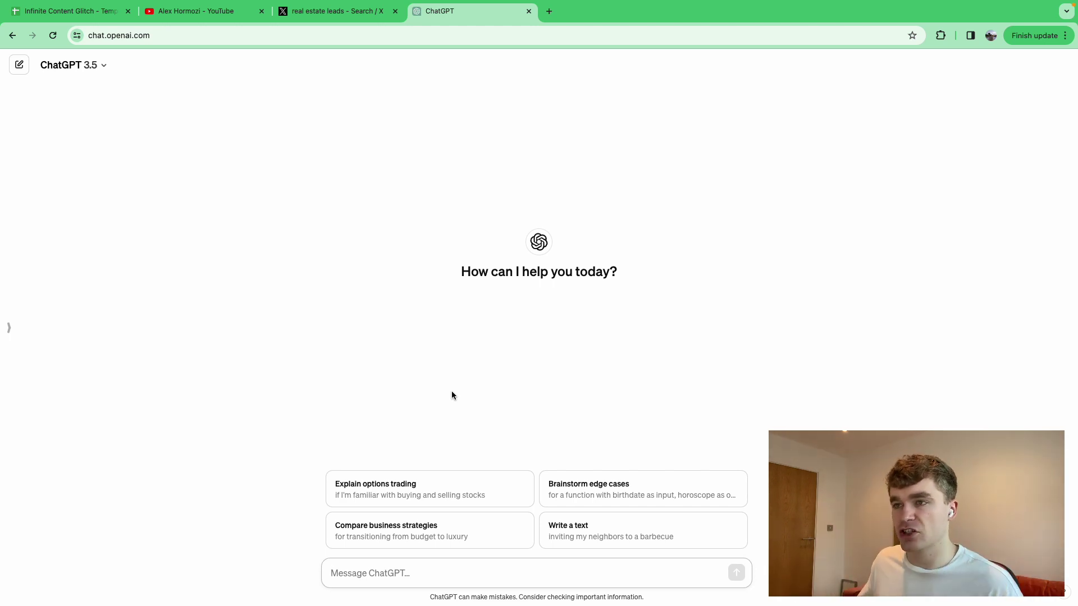
{"action": "left_click", "coordinate": [50, 17]}
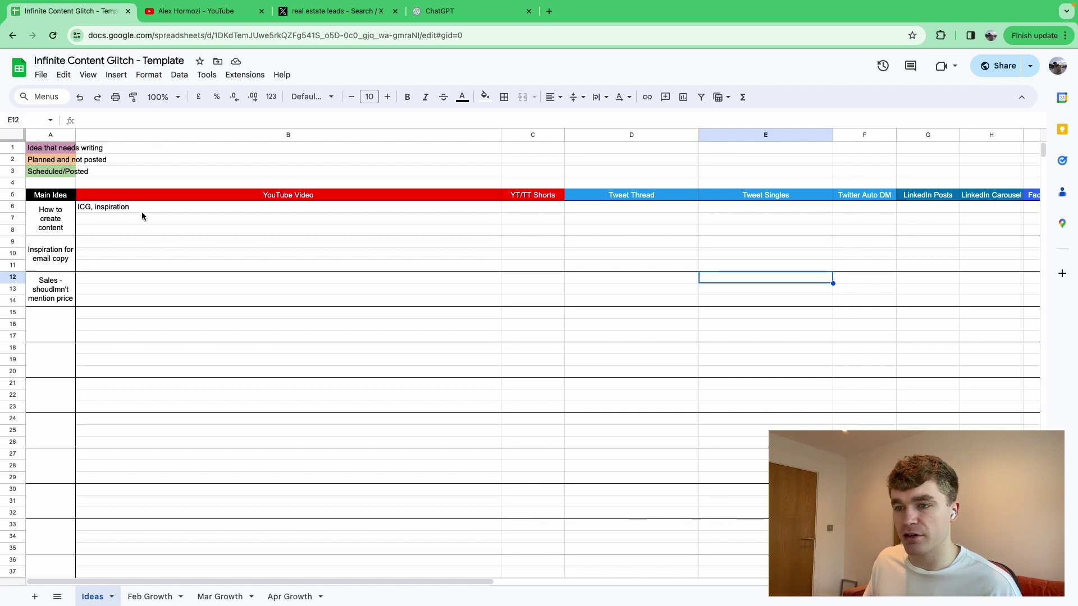
{"action": "left_click", "coordinate": [54, 221]}
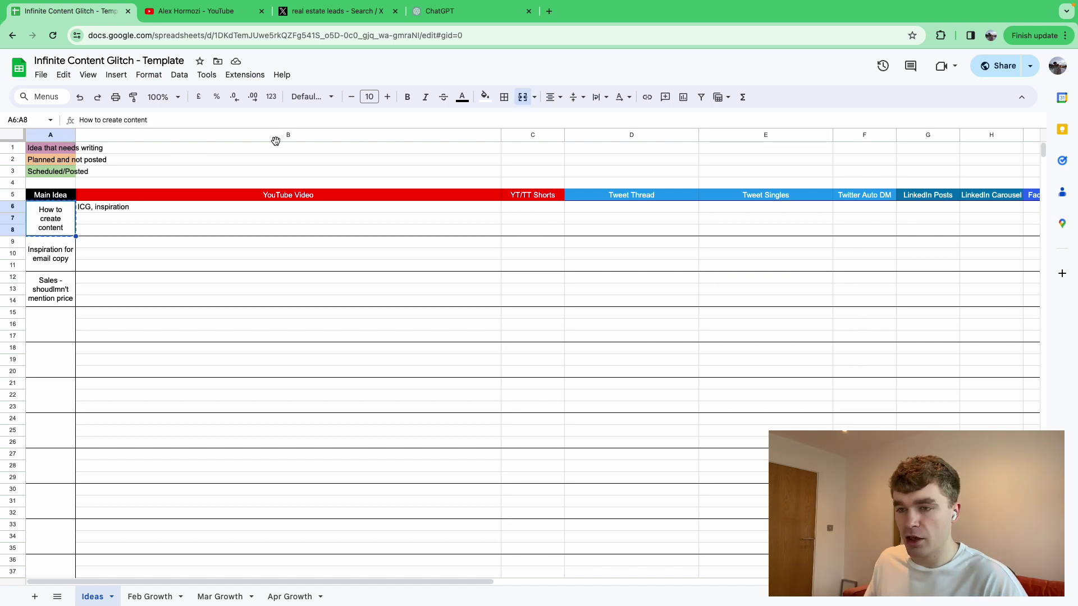
- Switch to ChatGPT and send the message "ChatGPT you are a content creating expert."
{"action": "left_click", "coordinate": [494, 19]}
{"action": "type", "text": "C"}
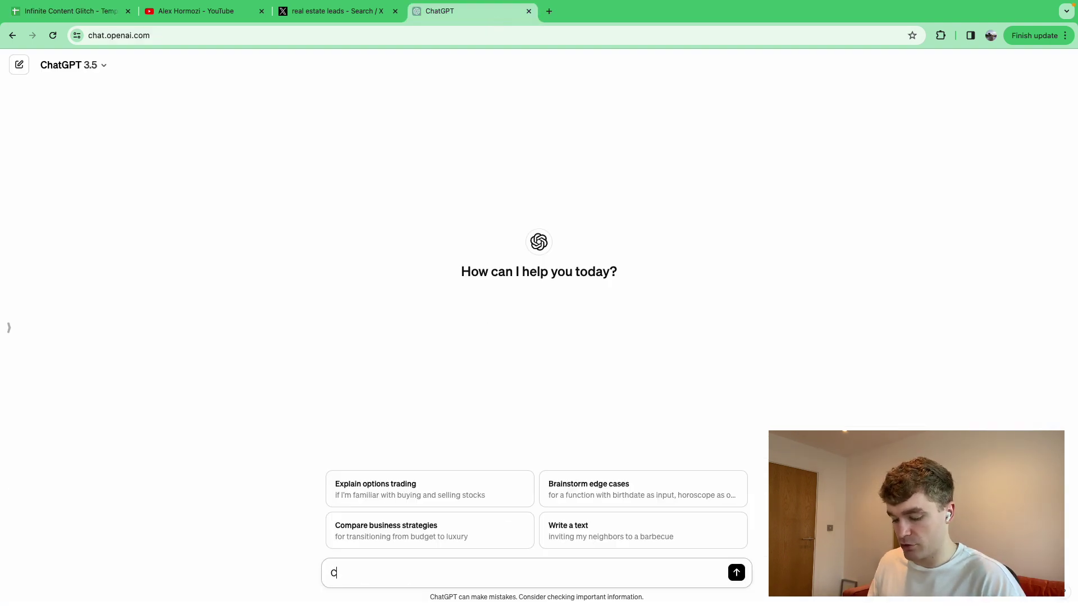
{"action": "type", "text": "hatGPT you are a "}
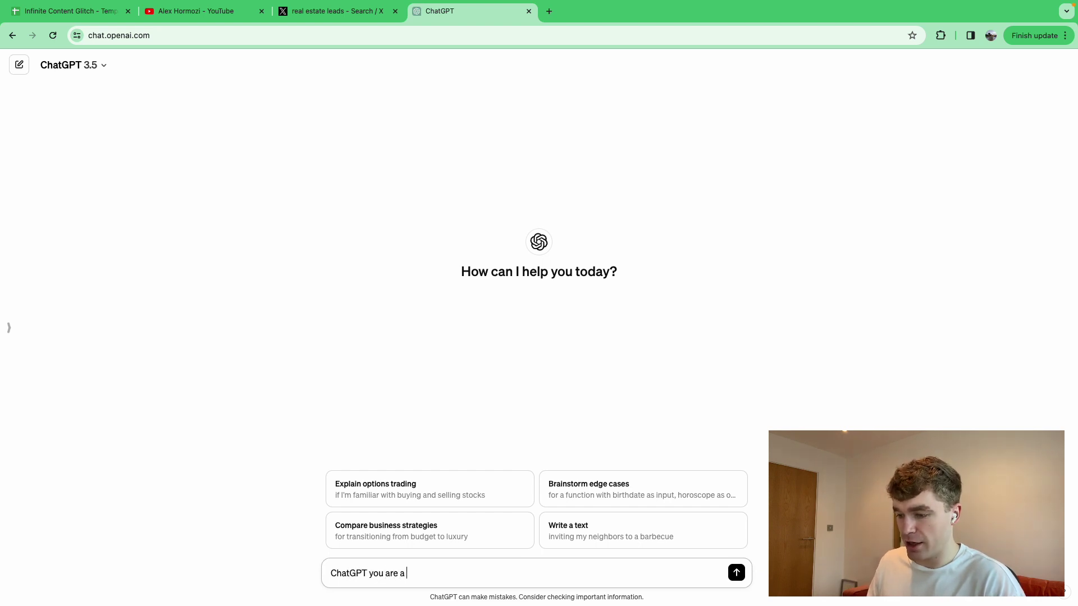
{"action": "type", "text": "content creating genius"}
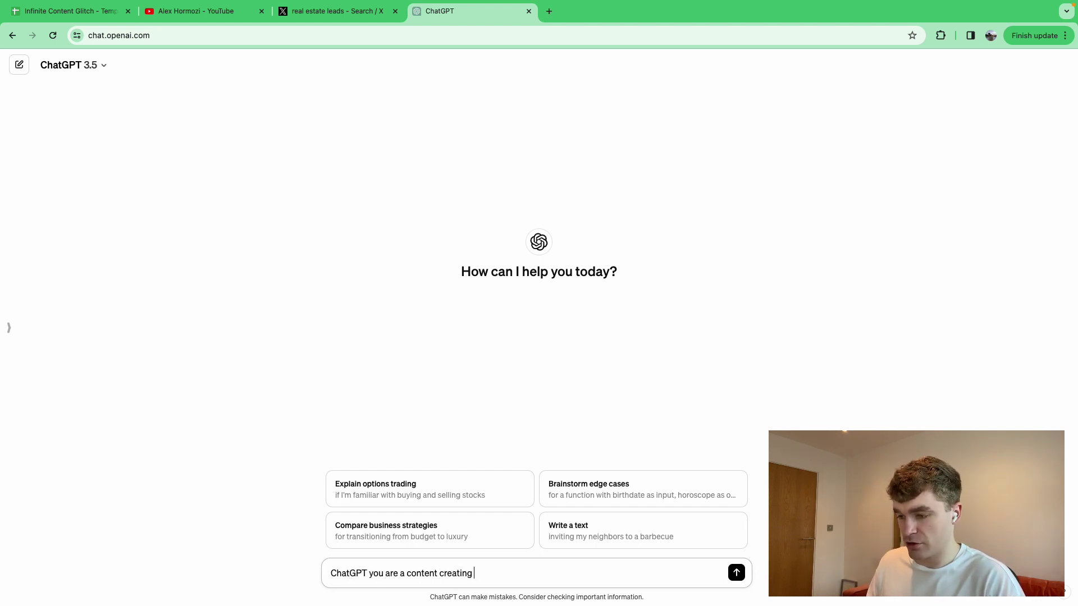
{"action": "key", "text": "BackSpace"}
{"action": "key", "text": "BackSpace"}
{"action": "key", "text": "BackSpace"}
{"action": "key", "text": "BackSpace"}
{"action": "key", "text": "BackSpace"}
{"action": "type", "text": "expert."}
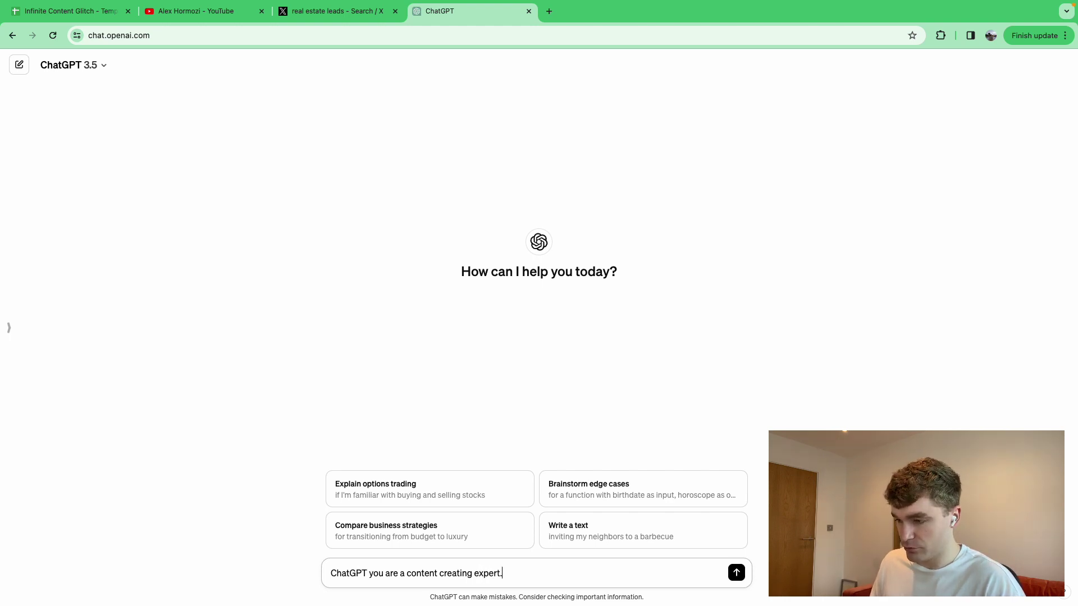
{"action": "key", "text": "Return"}
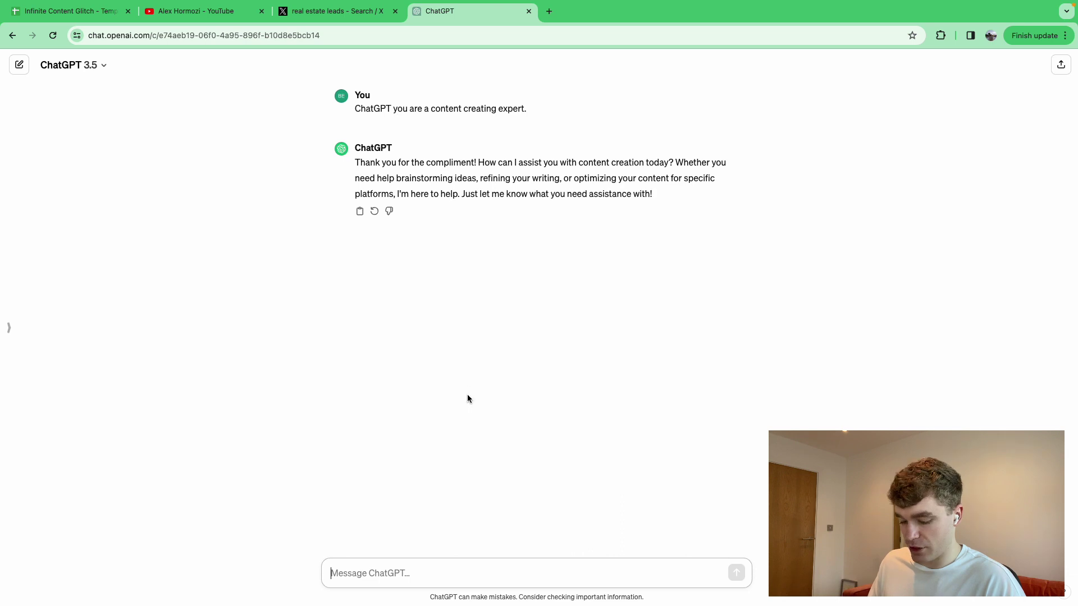
- Copy the sent expert-role message into a new ChatGPT message
{"action": "triple_click", "coordinate": [385, 107]}
{"action": "key", "text": "super+c"}
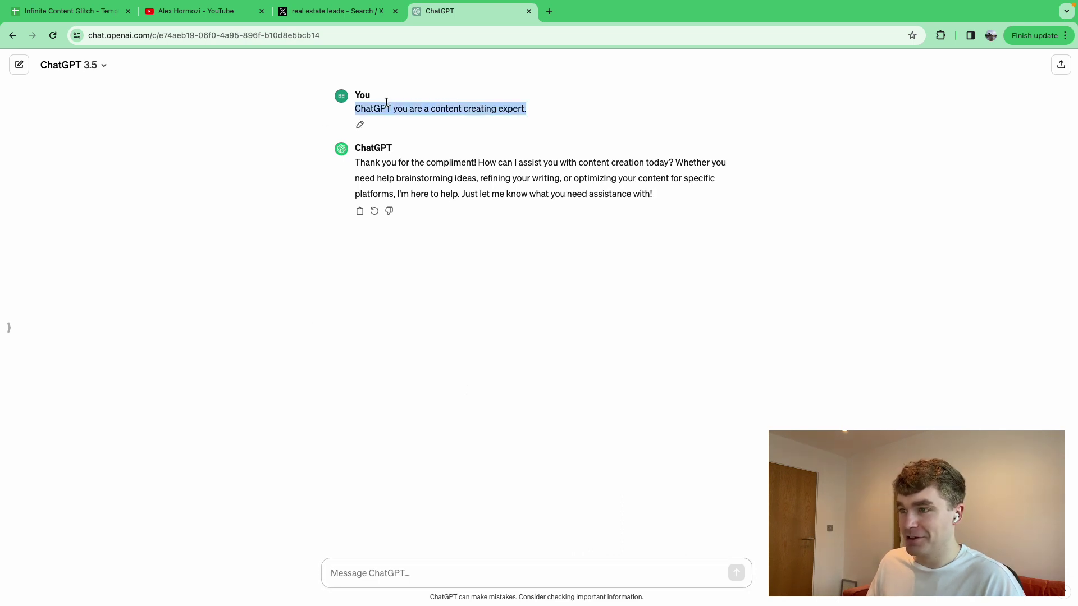
{"action": "left_click", "coordinate": [432, 584]}
{"action": "key", "text": "super+v"}
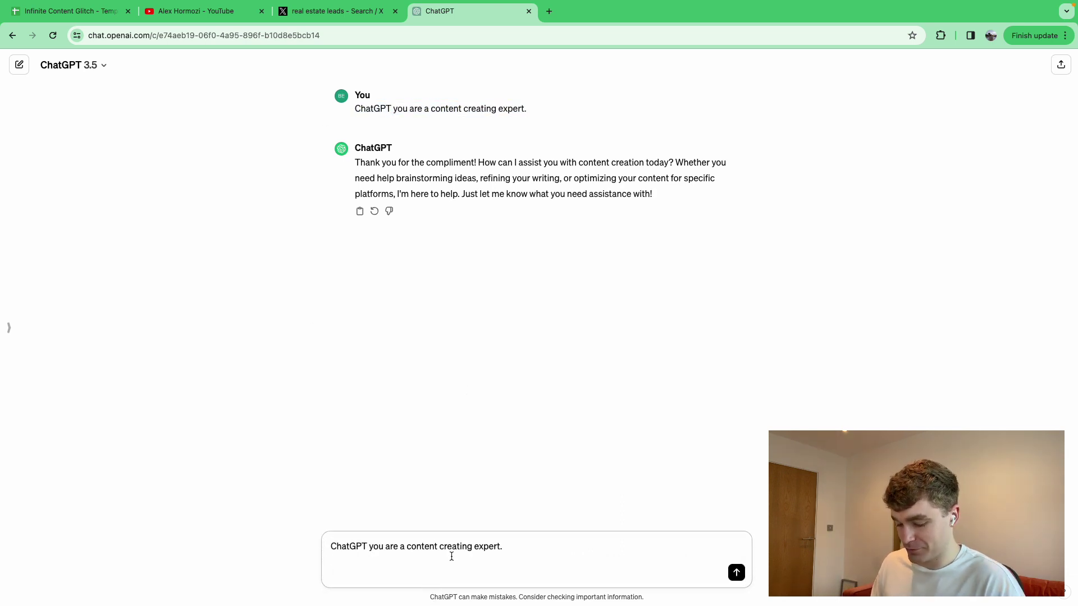
- Add "Please write a YouTube video script that will be at least 10 minutes long talking about how to create content" and send the prompt
{"action": "type", "text": "Please write a"}
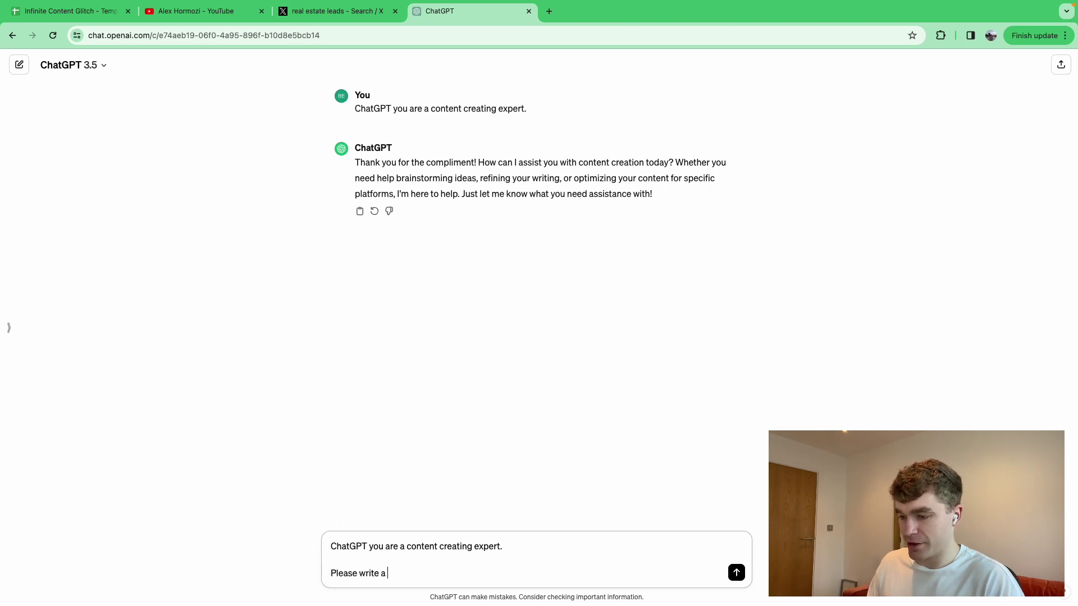
{"action": "type", "text": " YouTube "}
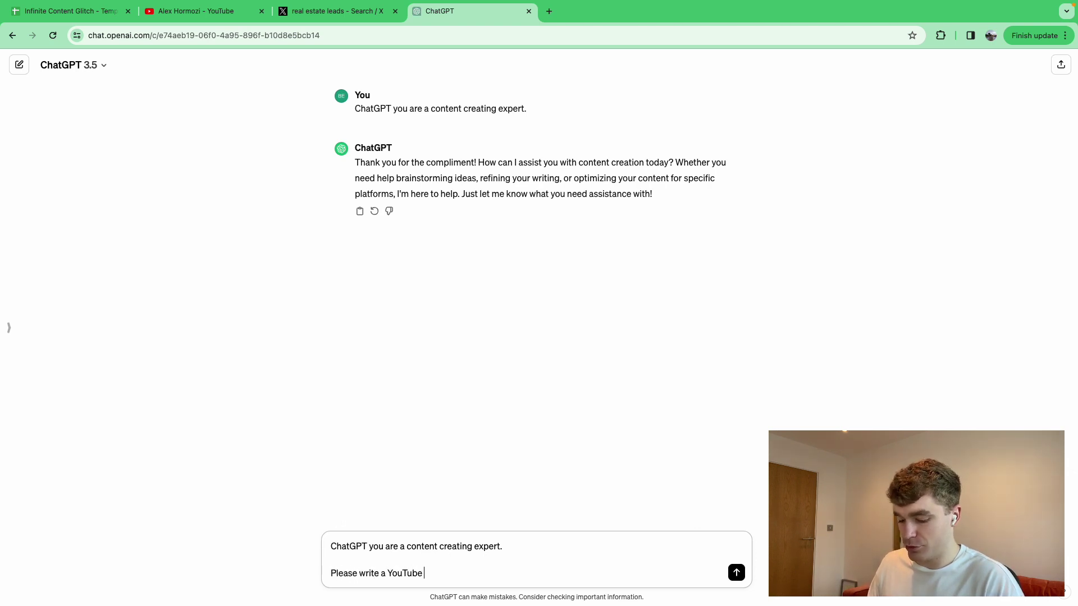
{"action": "type", "text": "video scrip"}
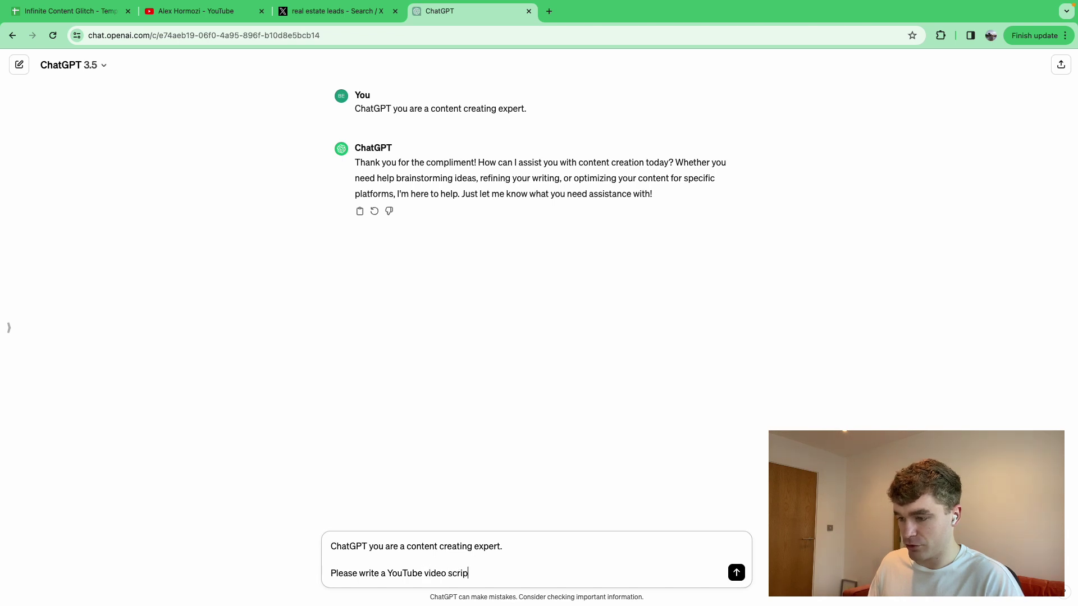
{"action": "type", "text": "t that will be"}
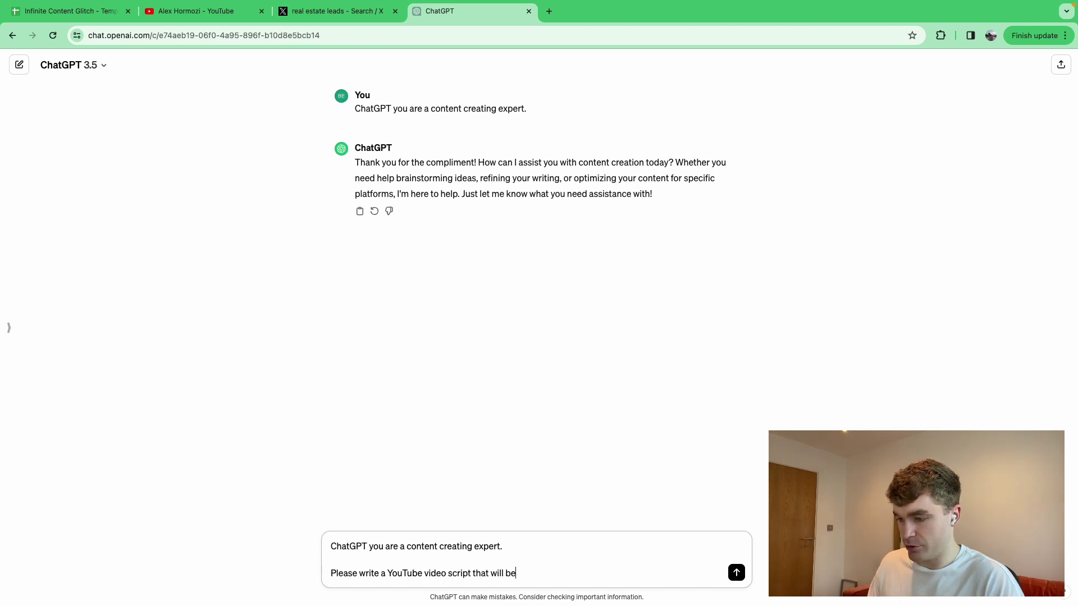
{"action": "type", "text": " at least 10 min"}
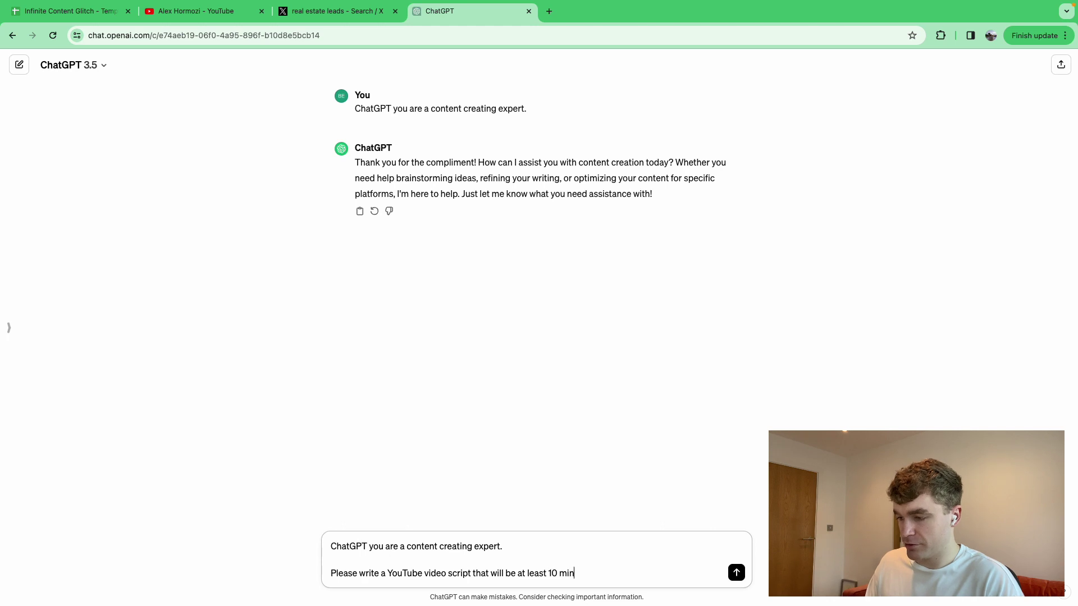
{"action": "type", "text": "utes long "}
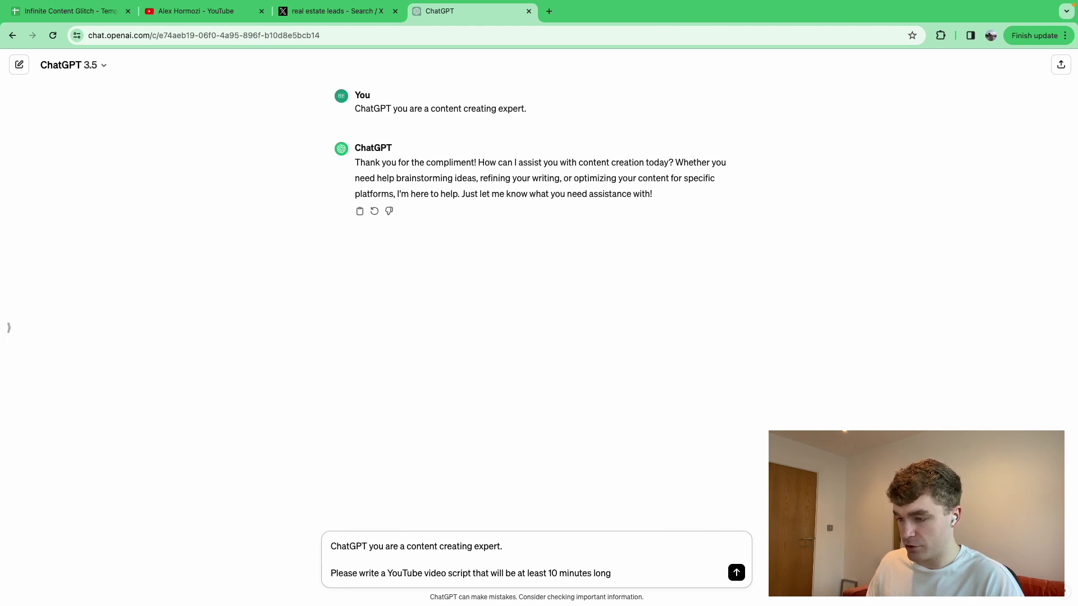
{"action": "type", "text": "talking about "}
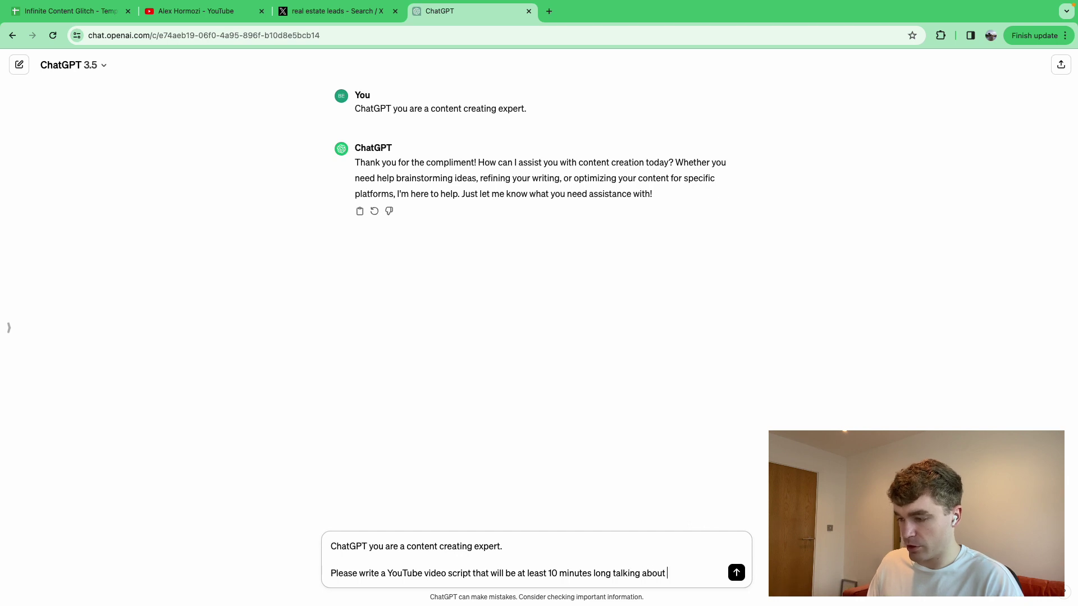
{"action": "type", "text": "how to create"}
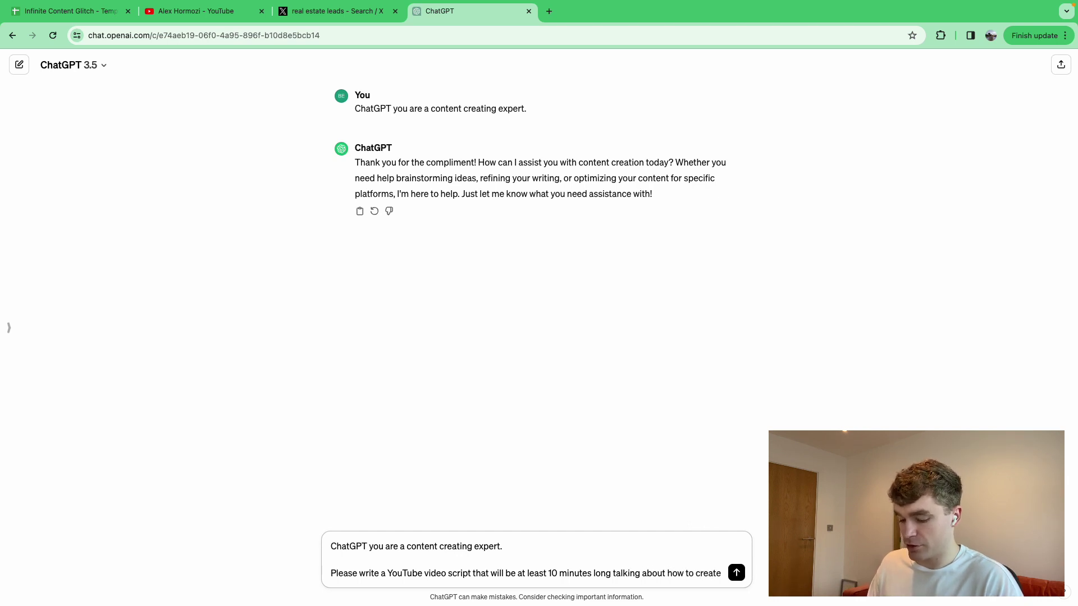
{"action": "type", "text": " content"}
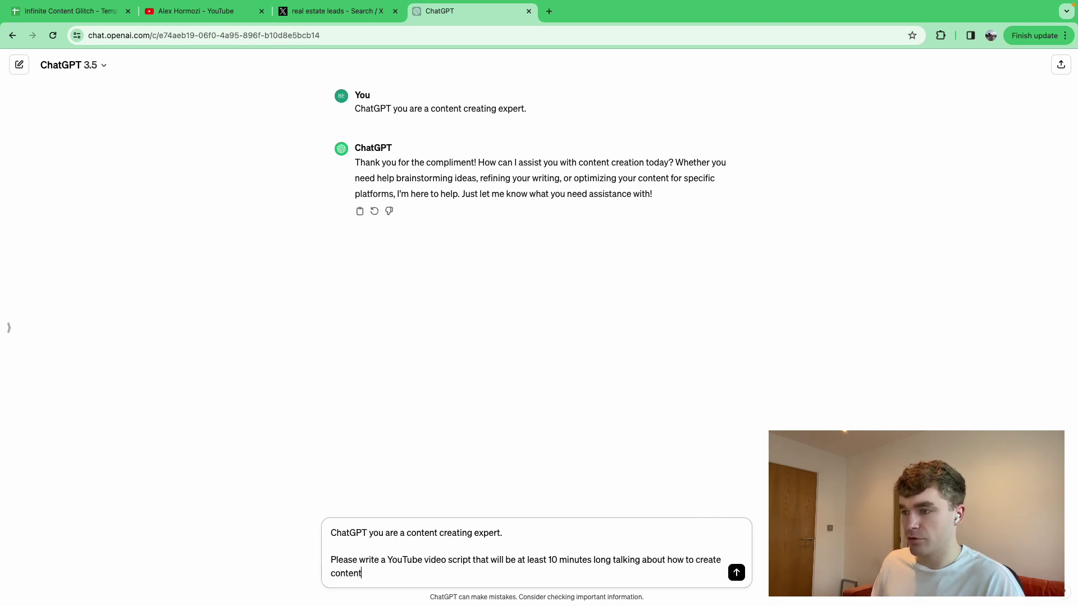
{"action": "key", "text": "Return"}
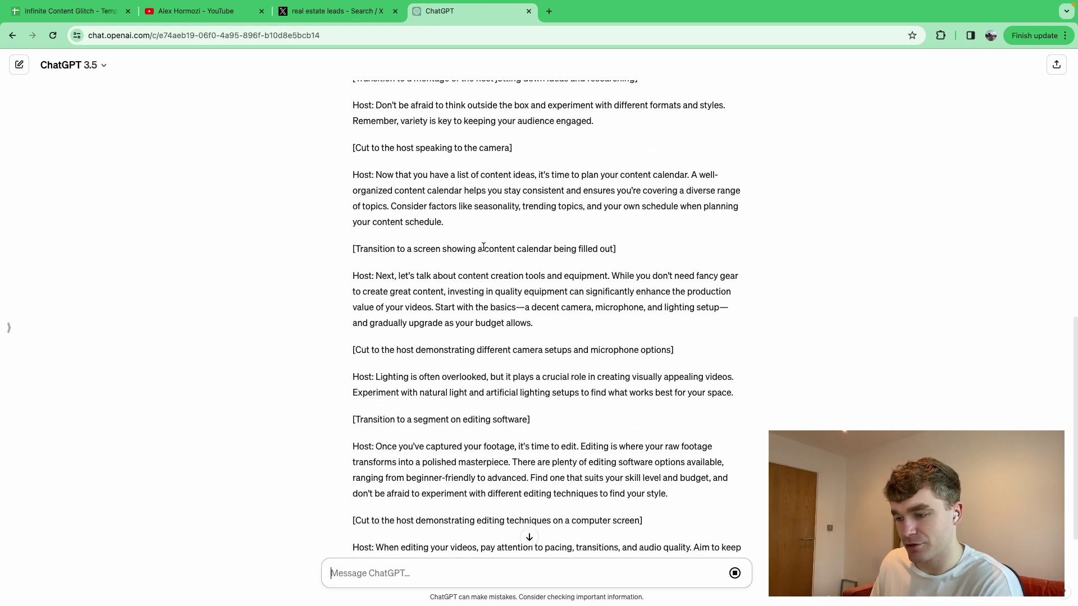
- Read through the generated video script and send the follow-up "Now turn this into a 5 part twitter thread"
{"action": "scroll", "coordinate": [482, 248], "scroll_direction": "up", "scroll_amount": 5}
{"action": "scroll", "coordinate": [482, 247], "scroll_direction": "up", "scroll_amount": 5}
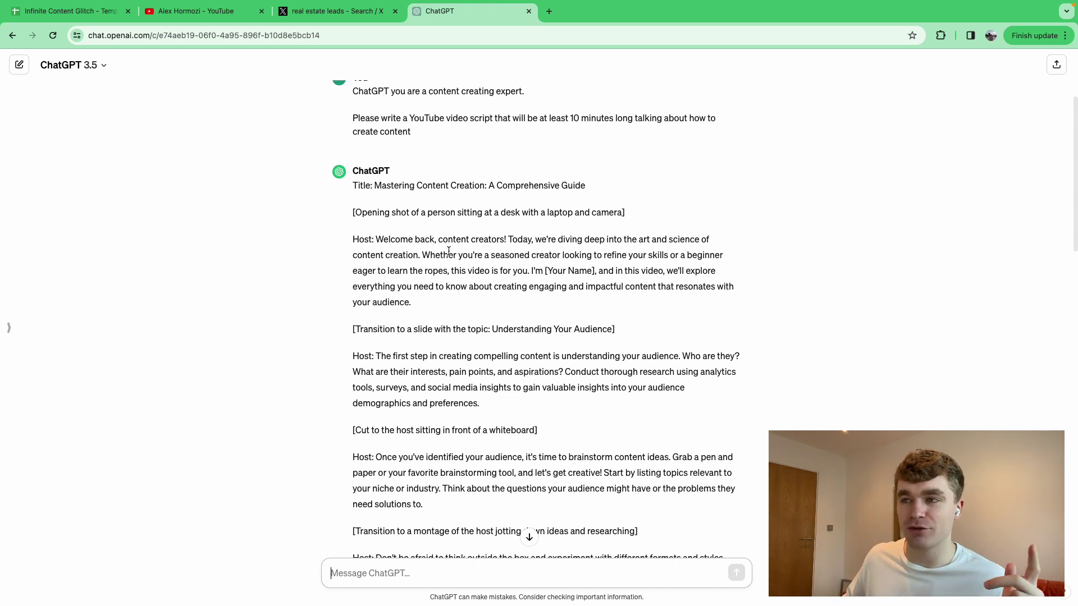
{"action": "left_click", "coordinate": [64, 11]}
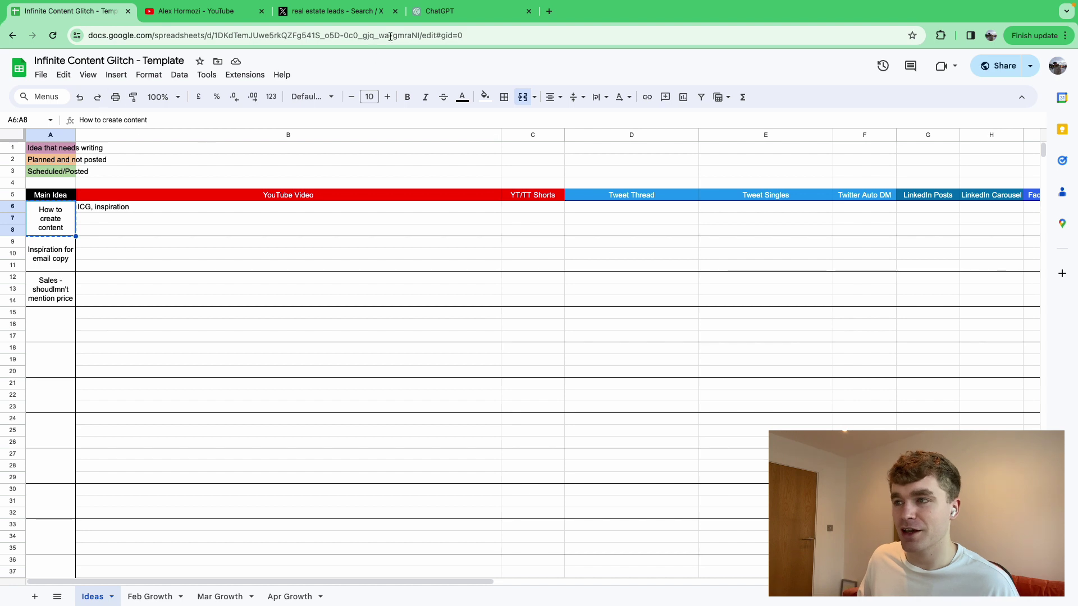
{"action": "left_click", "coordinate": [472, 11]}
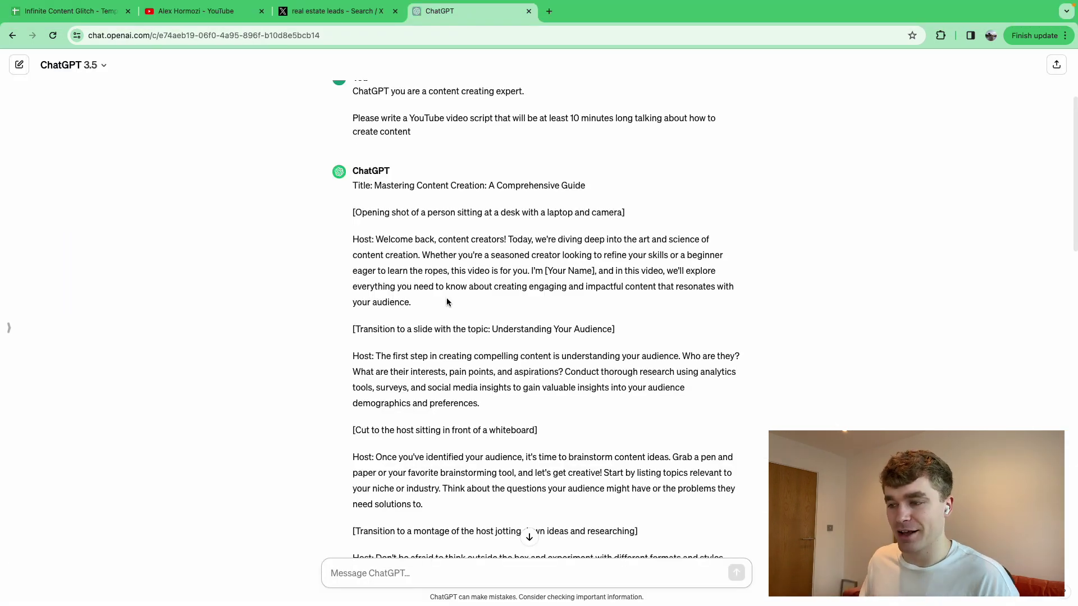
{"action": "scroll", "coordinate": [447, 302], "scroll_direction": "down", "scroll_amount": 5}
{"action": "scroll", "coordinate": [463, 287], "scroll_direction": "down", "scroll_amount": 16}
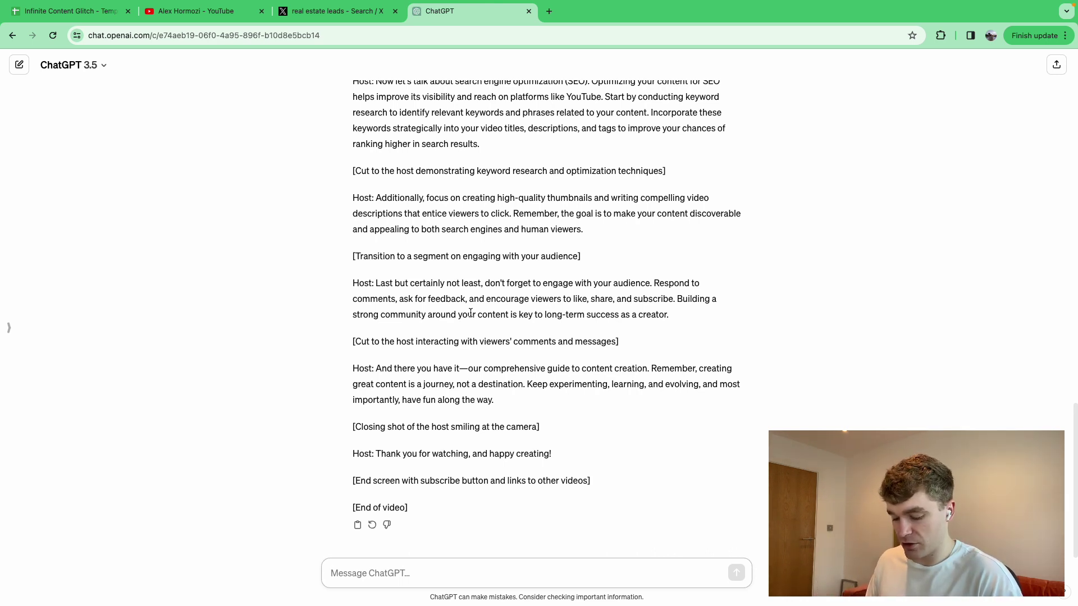
{"action": "type", "text": "Now turn this into a 5 part twitter thread"}
{"action": "key", "text": "Return"}
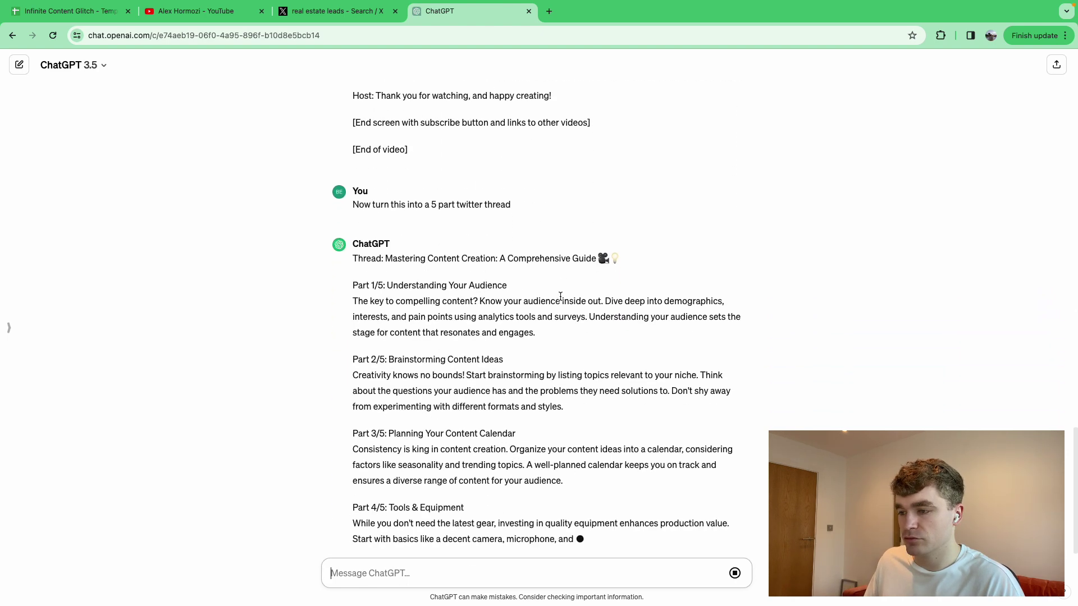
- Review the generated five-part Twitter thread and compare it with the full YouTube script above it
{"action": "scroll", "coordinate": [544, 278], "scroll_direction": "up", "scroll_amount": 3}
{"action": "scroll", "coordinate": [539, 274], "scroll_direction": "up", "scroll_amount": 6}
{"action": "scroll", "coordinate": [536, 281], "scroll_direction": "up", "scroll_amount": 2}
{"action": "scroll", "coordinate": [539, 298], "scroll_direction": "down", "scroll_amount": 6}
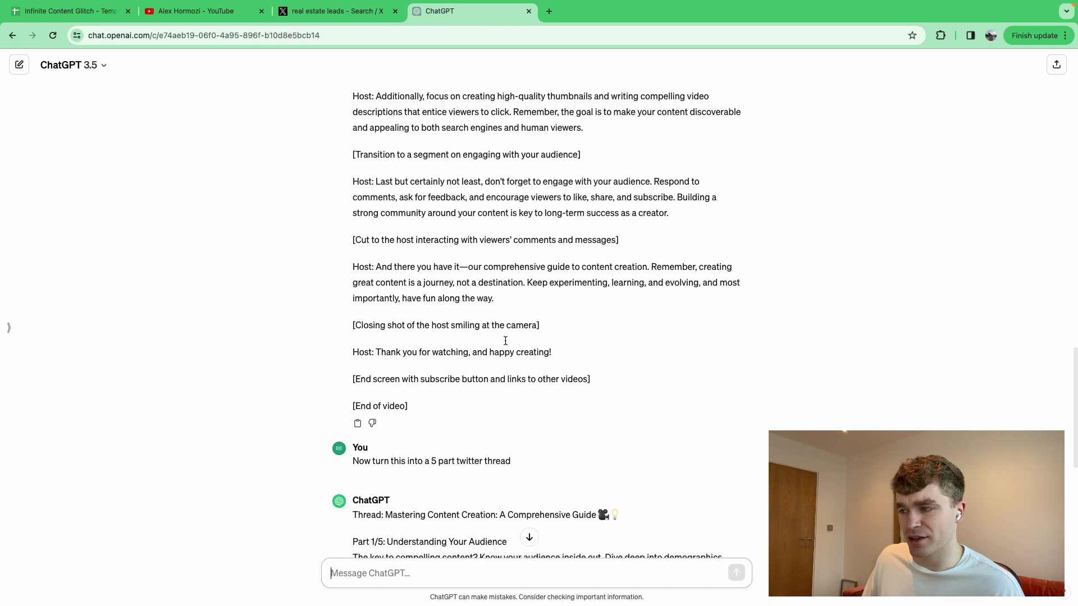
{"action": "scroll", "coordinate": [504, 340], "scroll_direction": "down", "scroll_amount": 7}
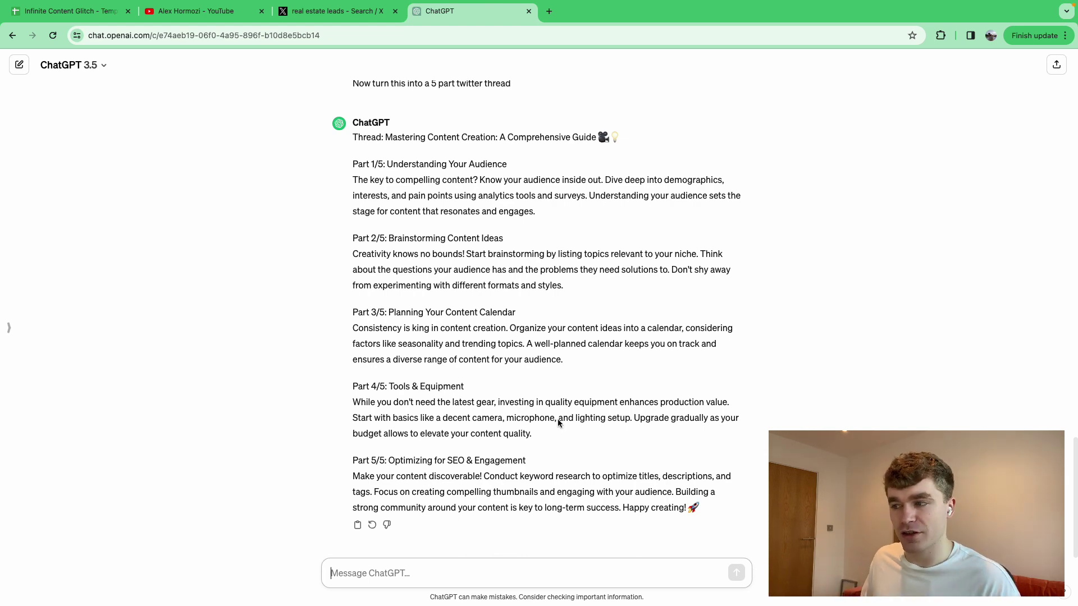
{"action": "scroll", "coordinate": [544, 390], "scroll_direction": "up", "scroll_amount": 9}
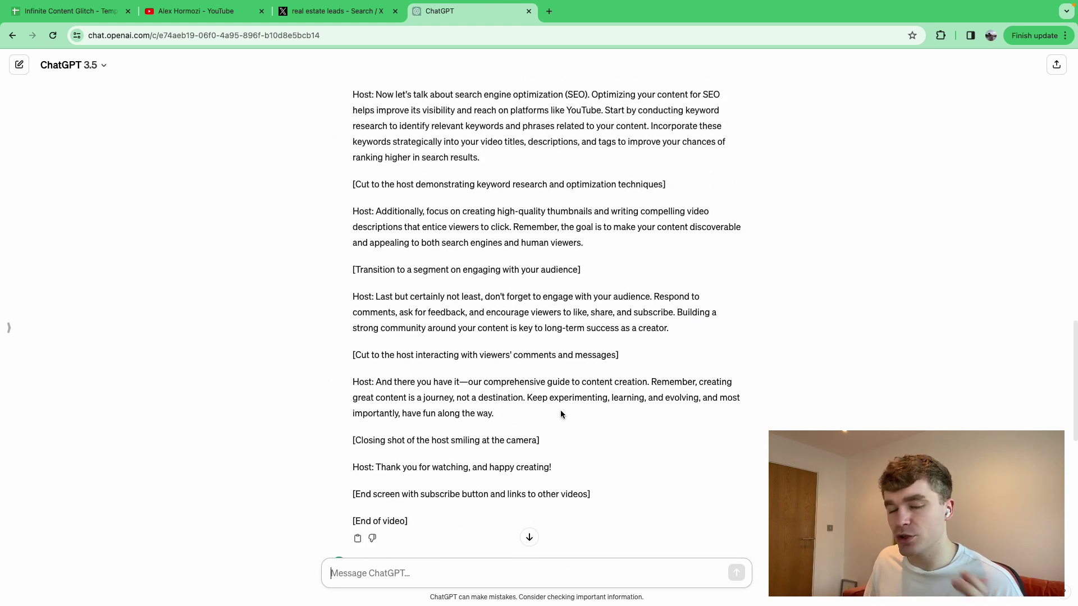
{"action": "scroll", "coordinate": [508, 405], "scroll_direction": "up", "scroll_amount": 8}
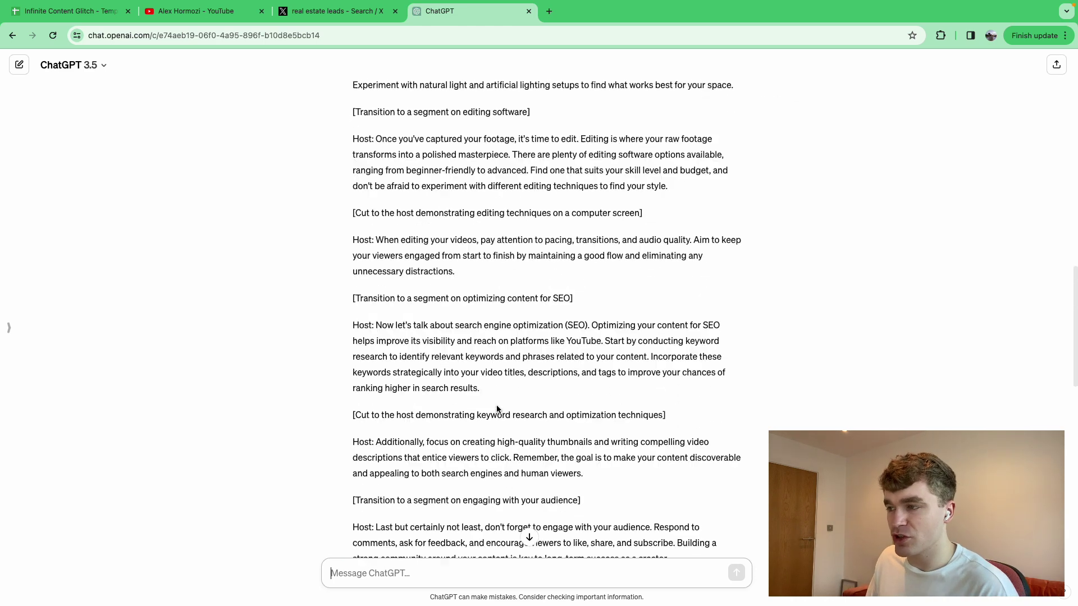
{"action": "scroll", "coordinate": [503, 402], "scroll_direction": "up", "scroll_amount": 1}
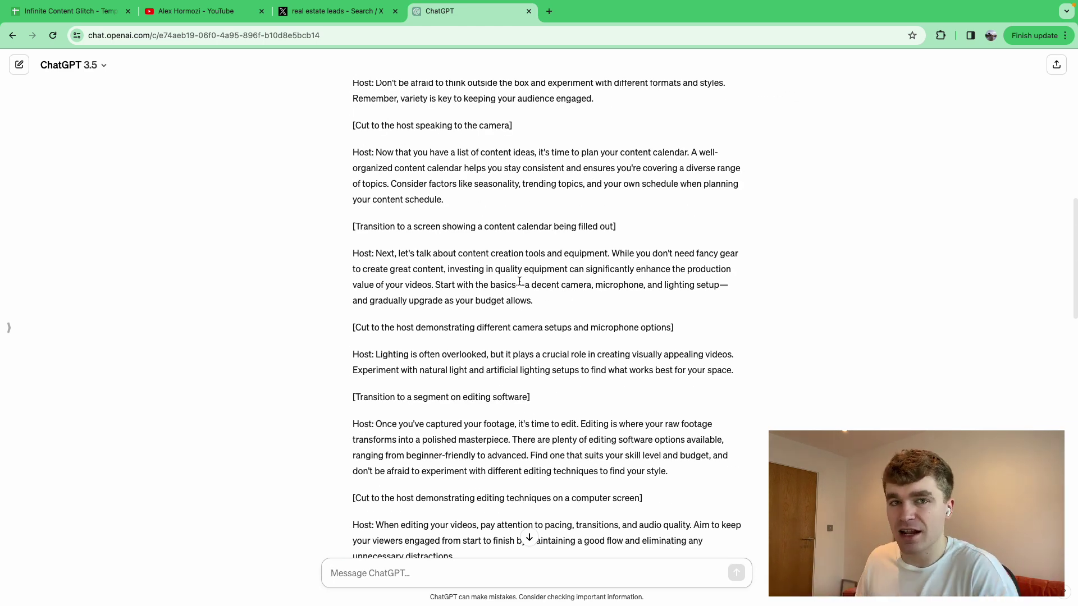
{"action": "scroll", "coordinate": [505, 276], "scroll_direction": "up", "scroll_amount": 10}
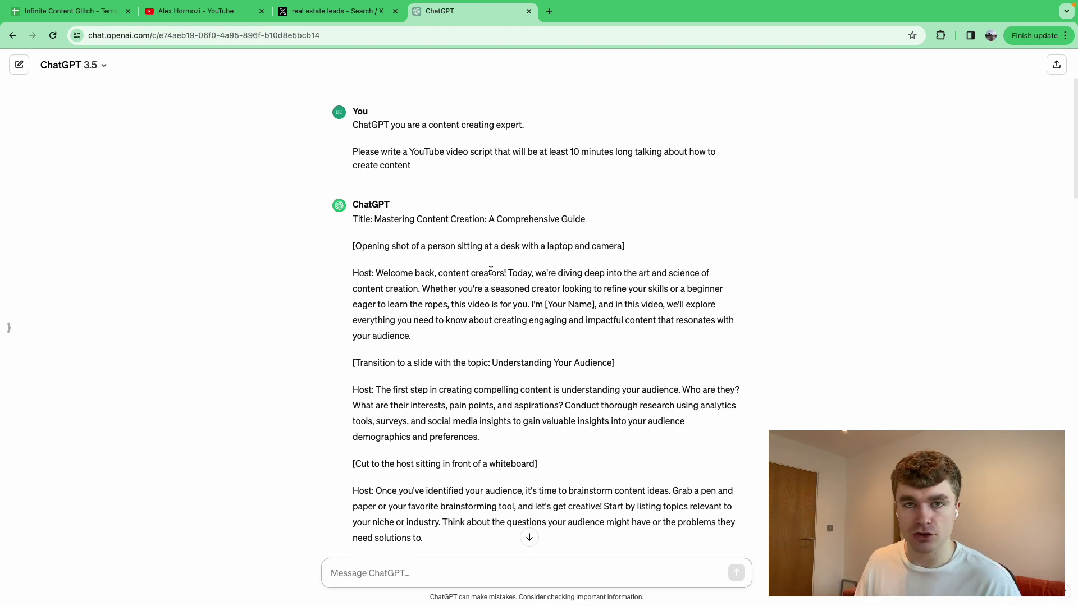
- Switch to the Infinite Content Glitch spreadsheet and open the Feb Growth sheet to view the daily engagement tracker
{"action": "left_click", "coordinate": [67, 11]}
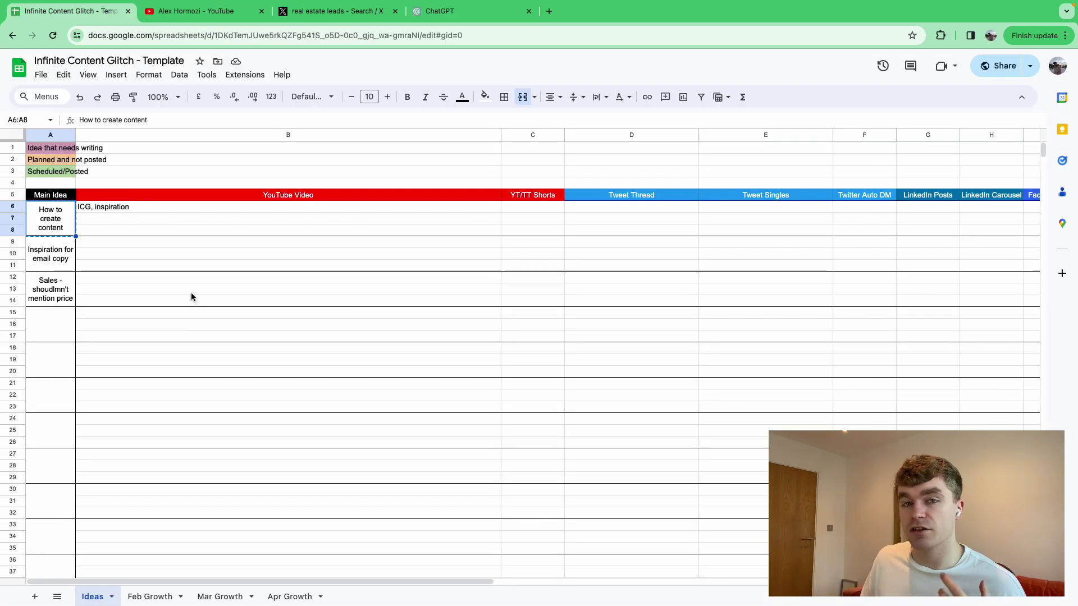
{"action": "left_click", "coordinate": [145, 597]}
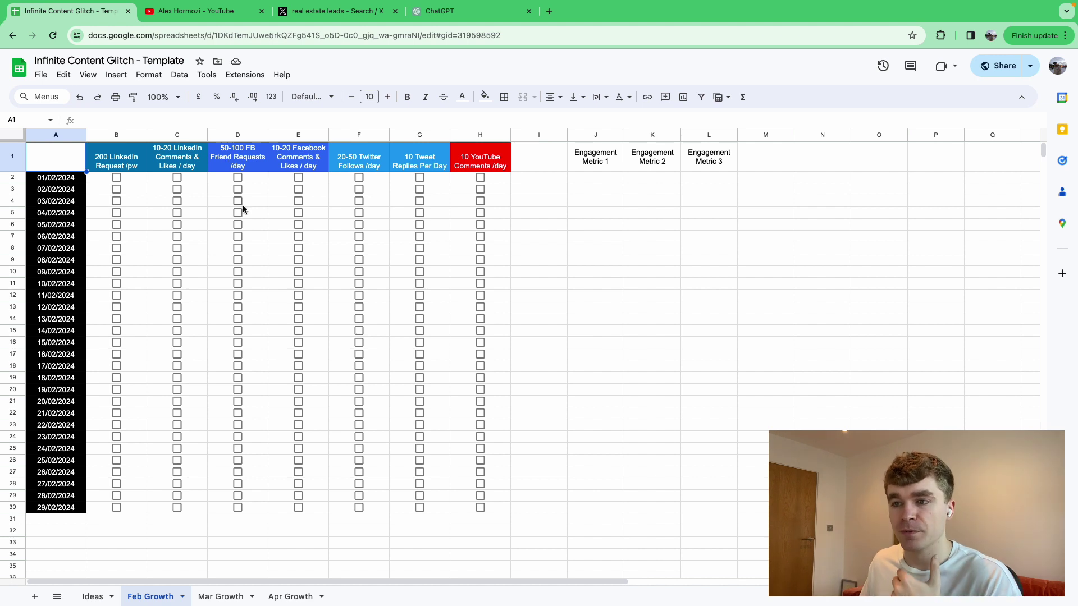
- Try out the 04/02/2024 checkboxes across the LinkedIn, Facebook and Twitter task columns, leaving each one unticked
{"action": "left_click", "coordinate": [256, 169]}
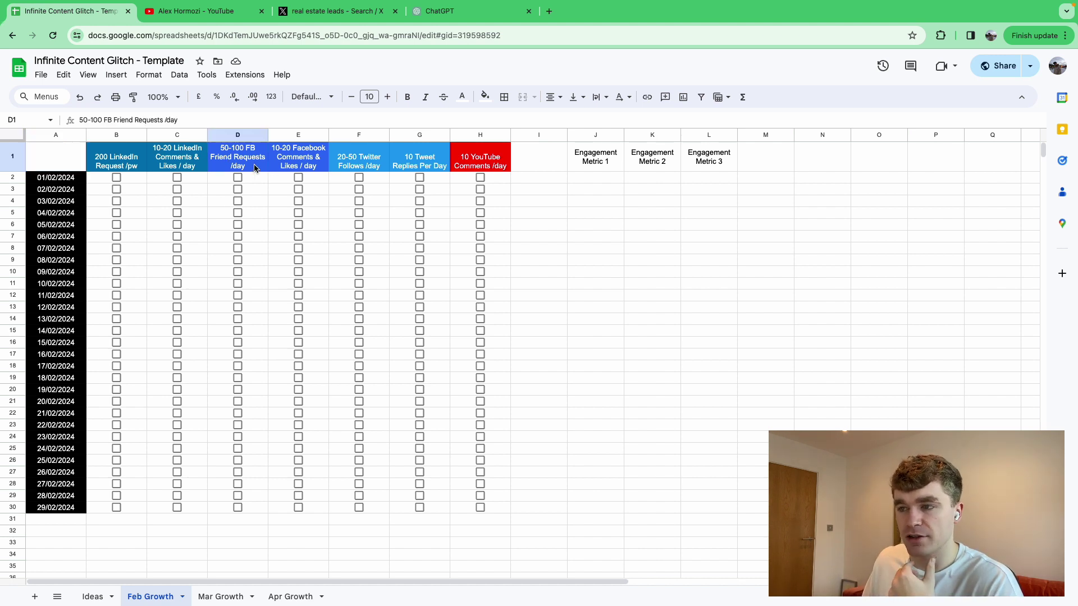
{"action": "left_click", "coordinate": [118, 163]}
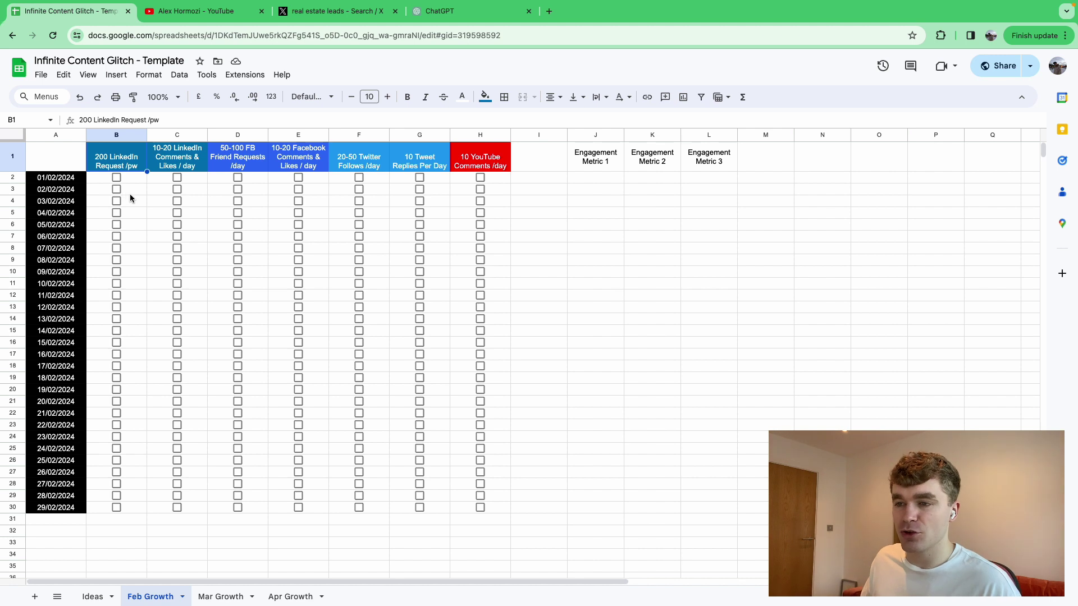
{"action": "left_click", "coordinate": [104, 212]}
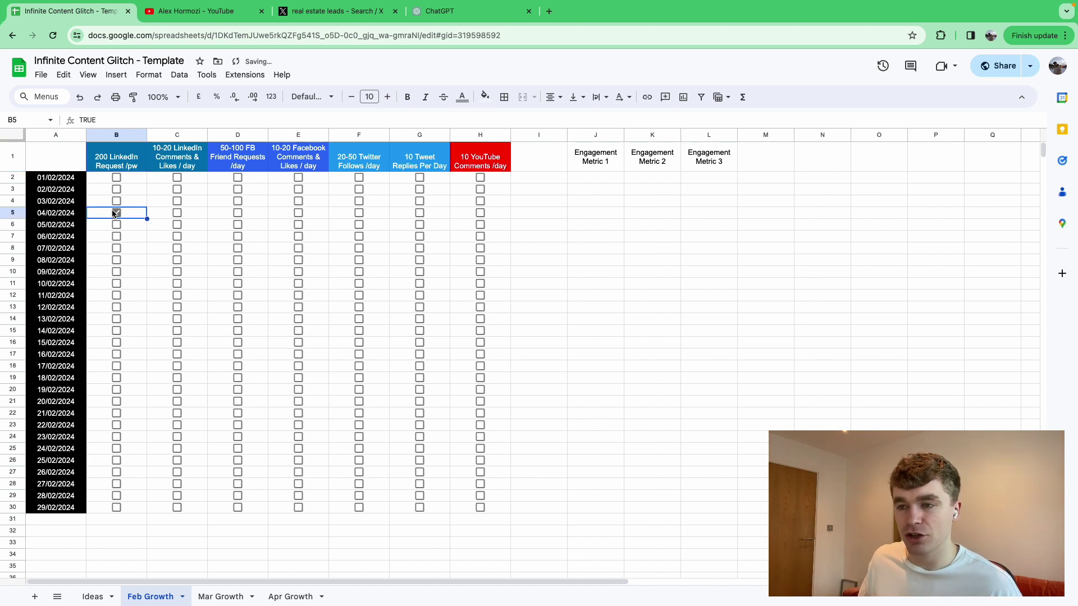
{"action": "left_click", "coordinate": [177, 213]}
{"action": "left_click", "coordinate": [176, 213]}
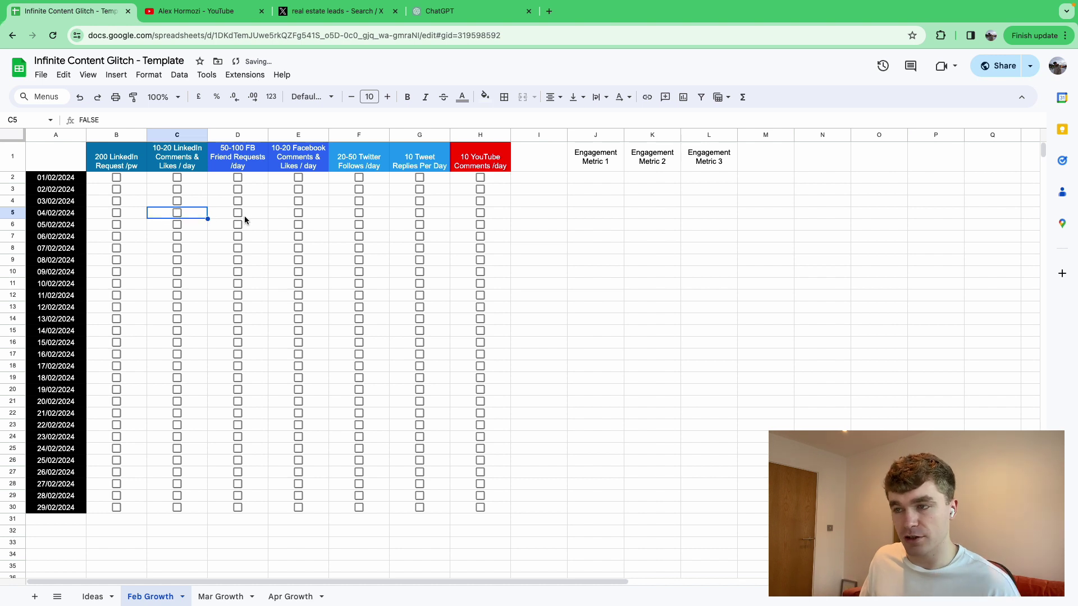
{"action": "left_click", "coordinate": [248, 216]}
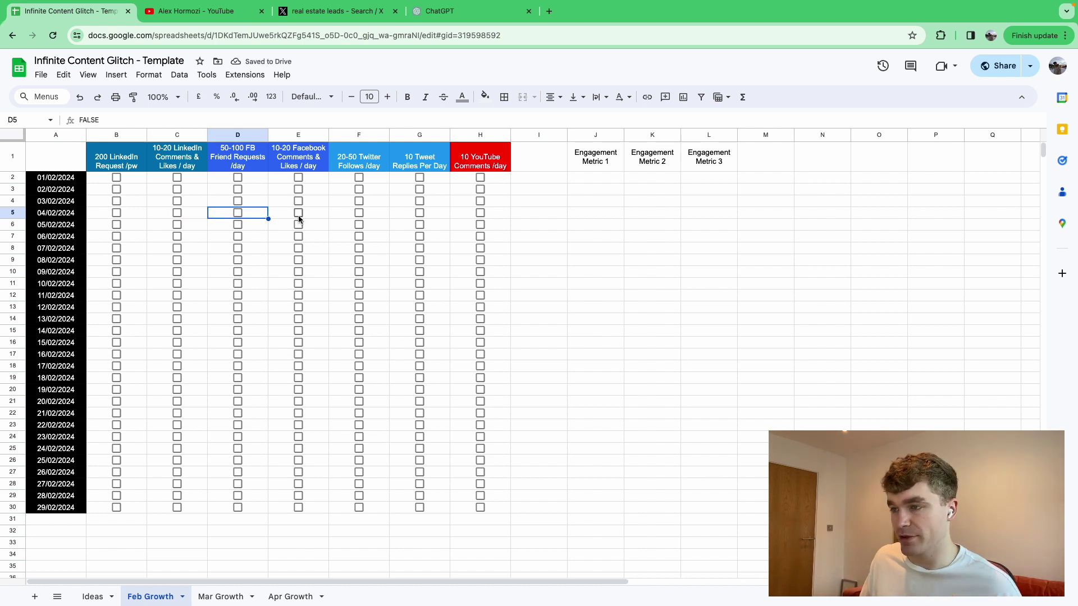
{"action": "left_click", "coordinate": [358, 213]}
{"action": "left_click", "coordinate": [360, 216]}
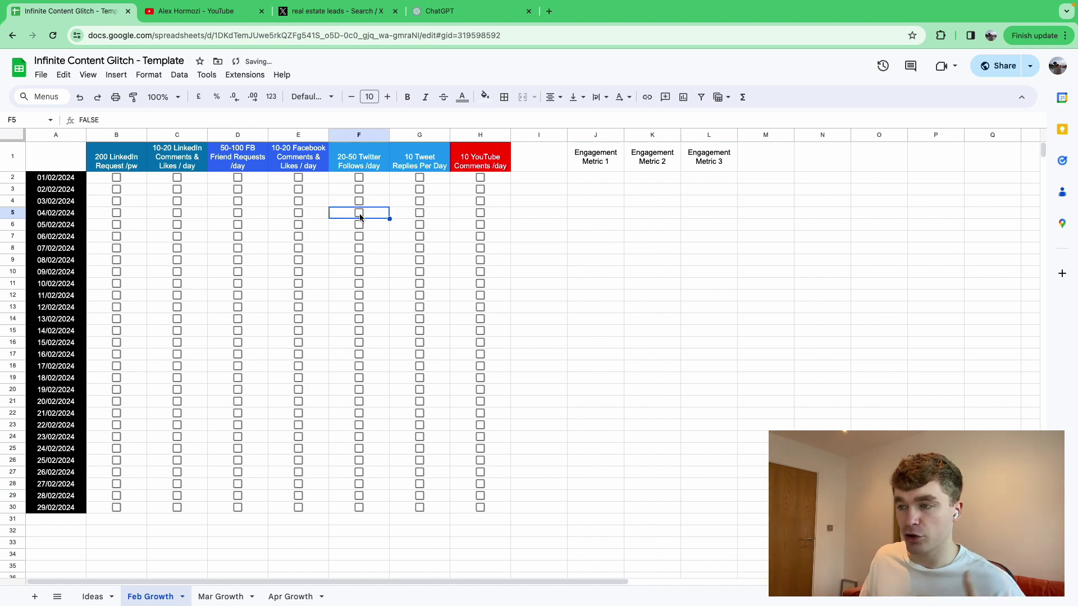
{"action": "left_click", "coordinate": [420, 213]}
{"action": "left_click", "coordinate": [420, 213]}
{"action": "left_click", "coordinate": [523, 216]}
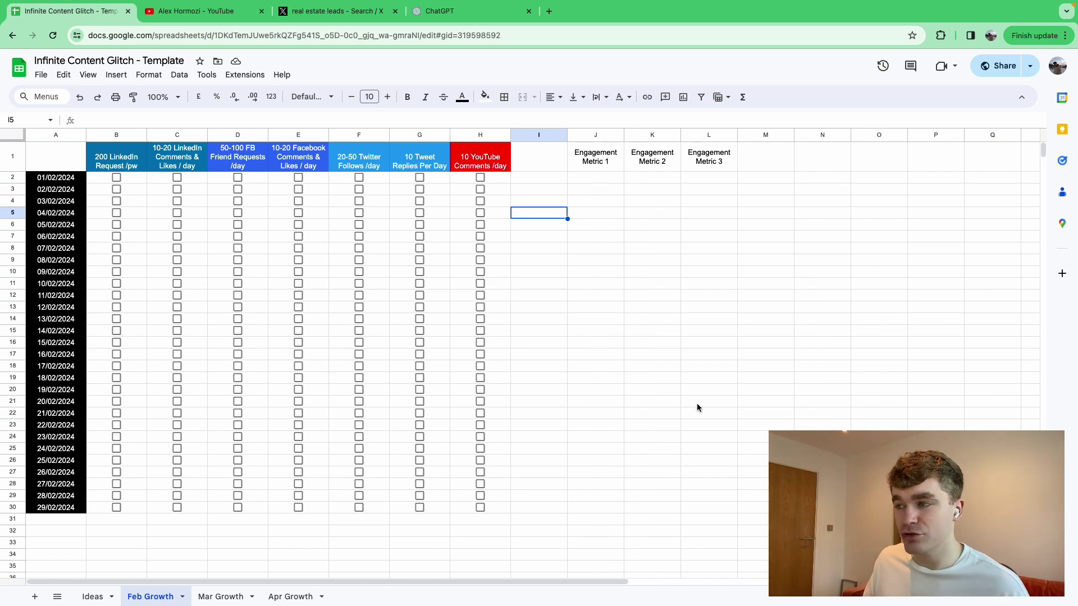
- Switch to YouTube and go back from the Alex Hormozi channel to the Subscriptions feed to view recent videos
{"action": "left_click", "coordinate": [208, 11]}
{"action": "left_click", "coordinate": [20, 36]}
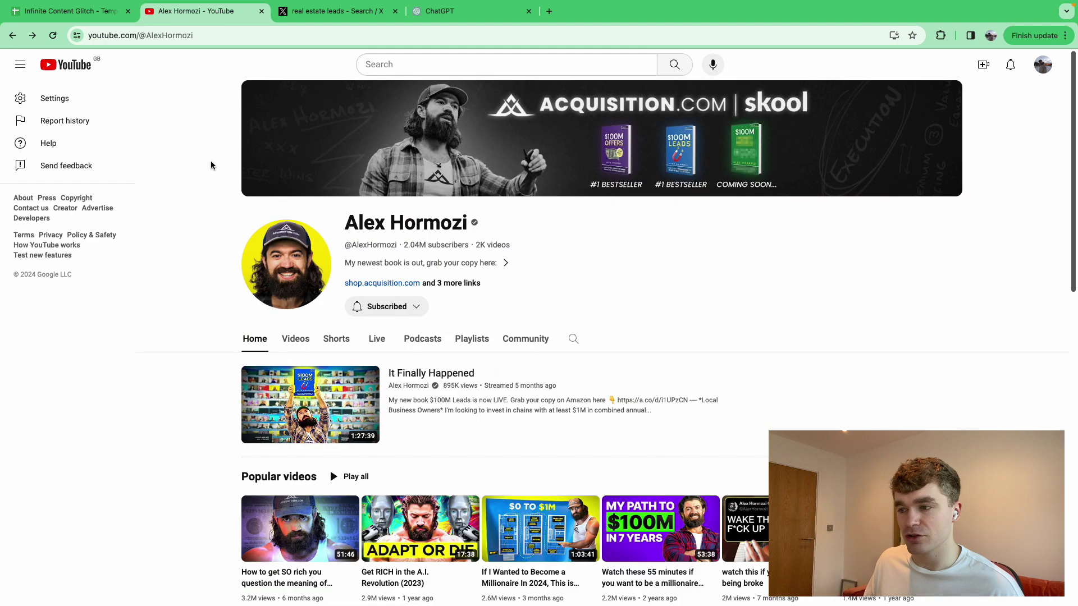
{"action": "left_click", "coordinate": [16, 35]}
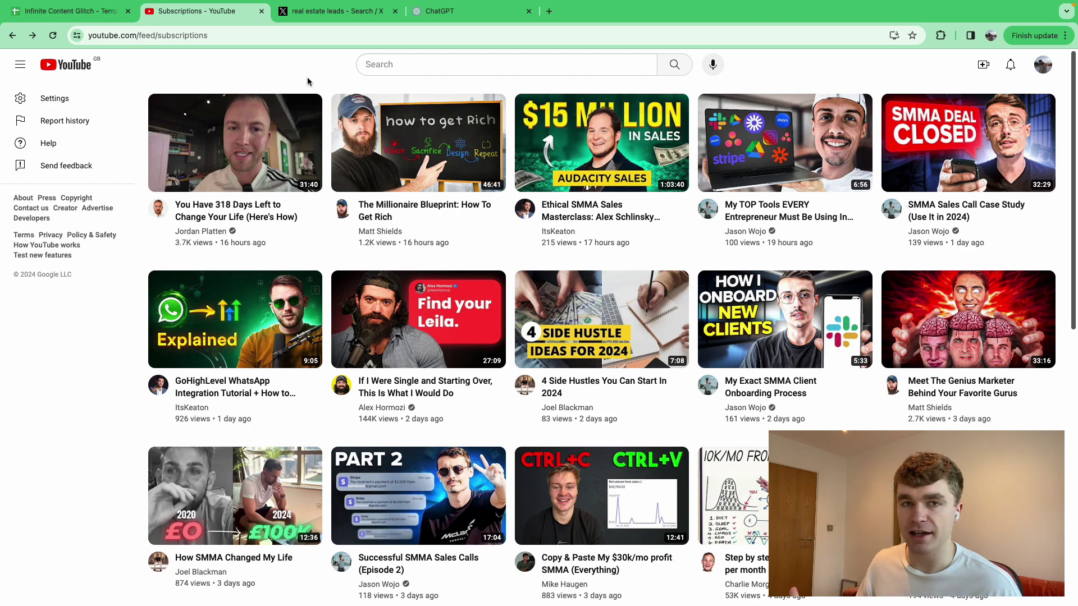
- Return to the Infinite Content Glitch spreadsheet and replace the Engagement Metric 1 header with "YT Subs"
{"action": "left_click", "coordinate": [83, 13]}
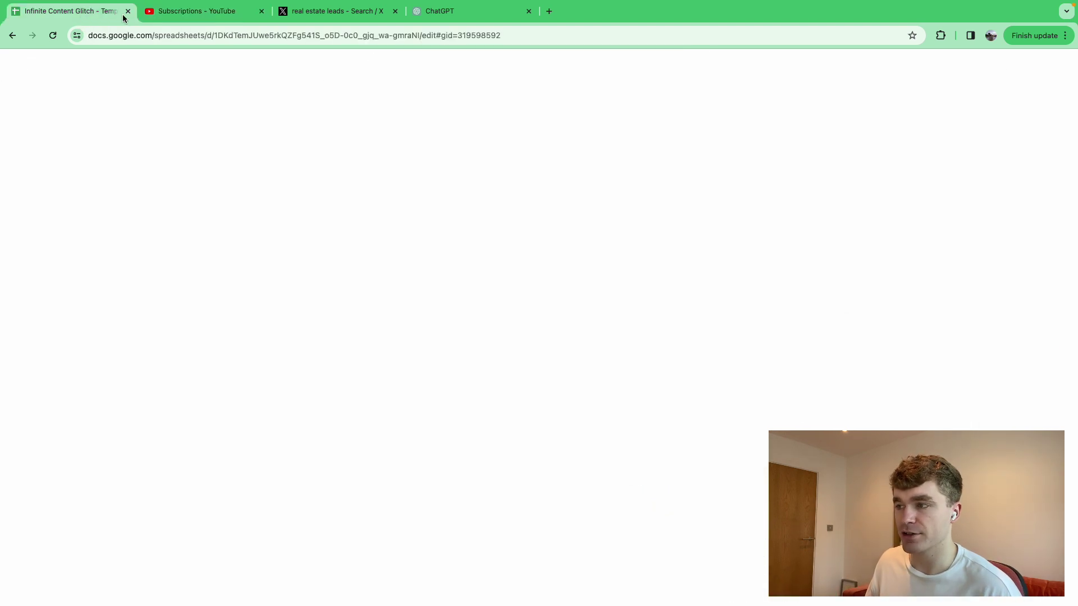
{"action": "left_click", "coordinate": [595, 157]}
{"action": "type", "text": "YT Subs"}
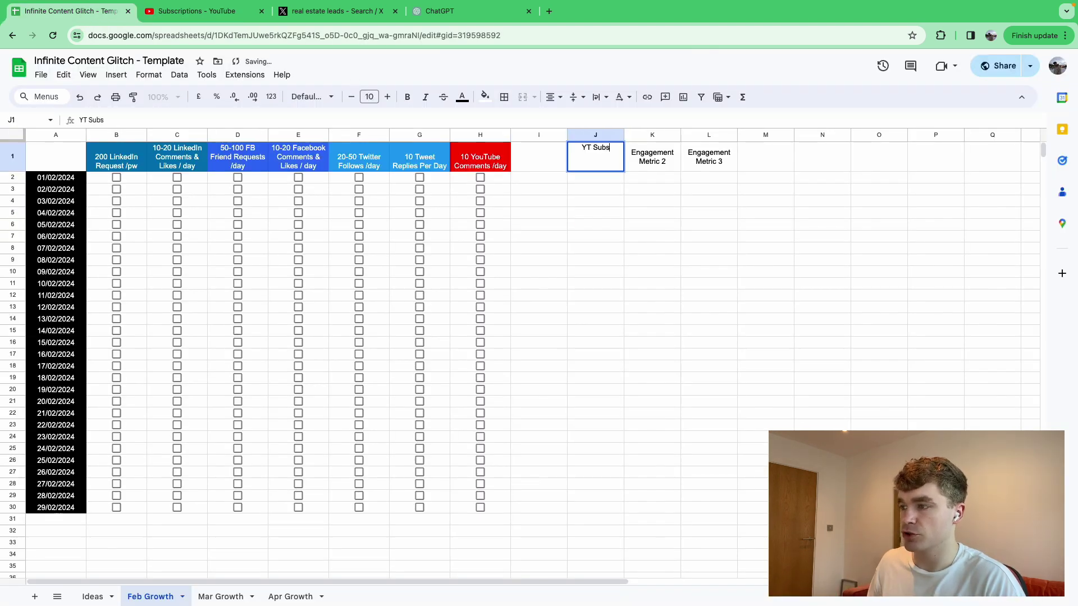
{"action": "key", "text": "Return"}
- Enter 200 for 08/02/2024 and 205 for 09/02/2024 in the YT Subs column
{"action": "key", "text": "Down"}
{"action": "key", "text": "Down"}
{"action": "key", "text": "Down"}
{"action": "key", "text": "Down"}
{"action": "key", "text": "Down"}
{"action": "key", "text": "Down"}
{"action": "key", "text": "Down"}
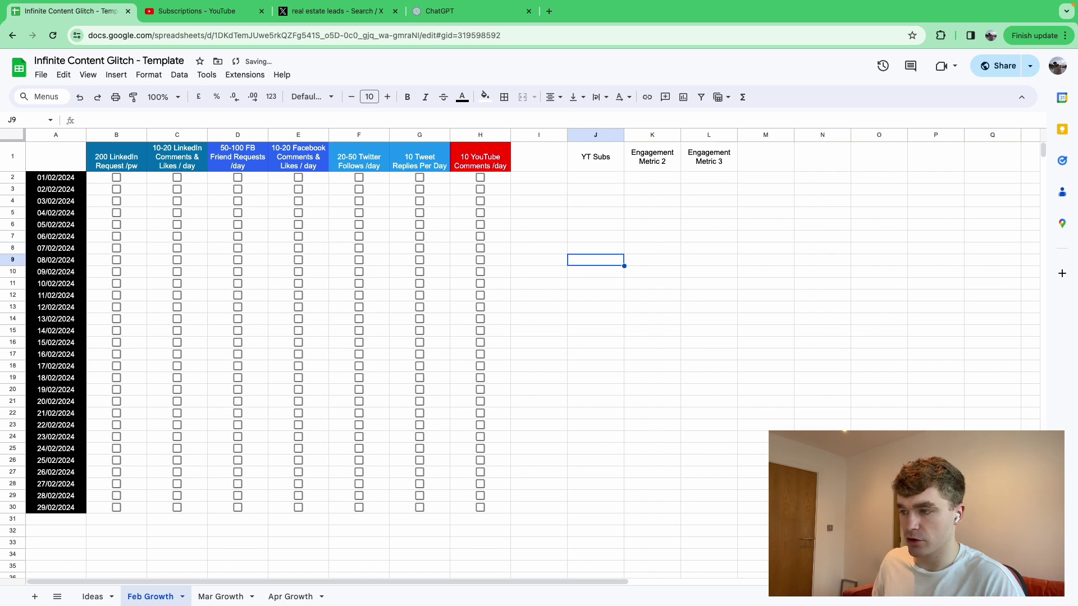
{"action": "type", "text": "200"}
{"action": "key", "text": "Return"}
{"action": "type", "text": "205"}
{"action": "key", "text": "Return"}
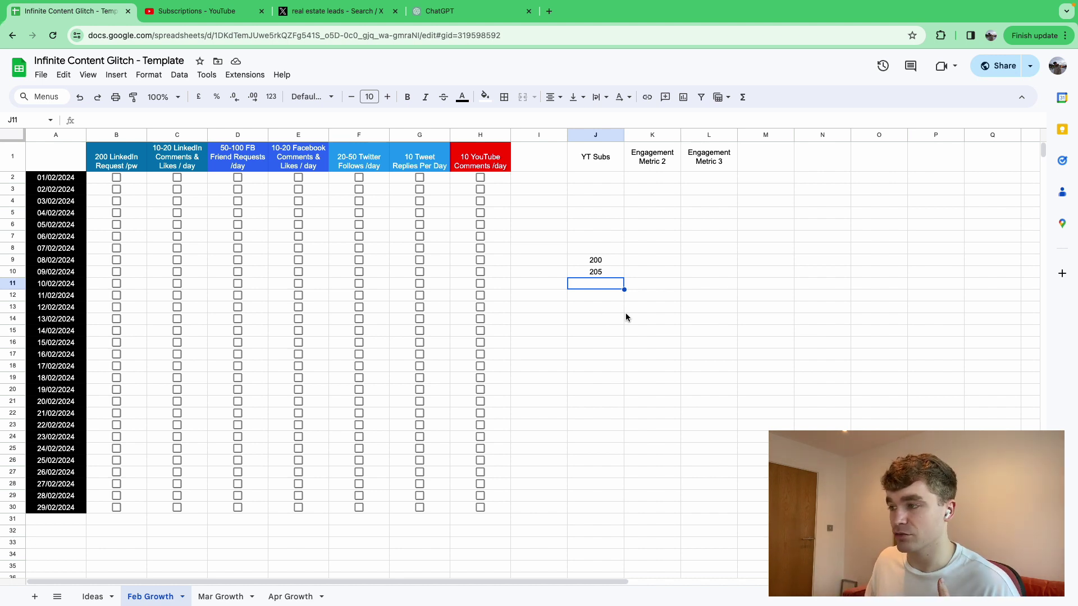
{"action": "left_click", "coordinate": [604, 263]}
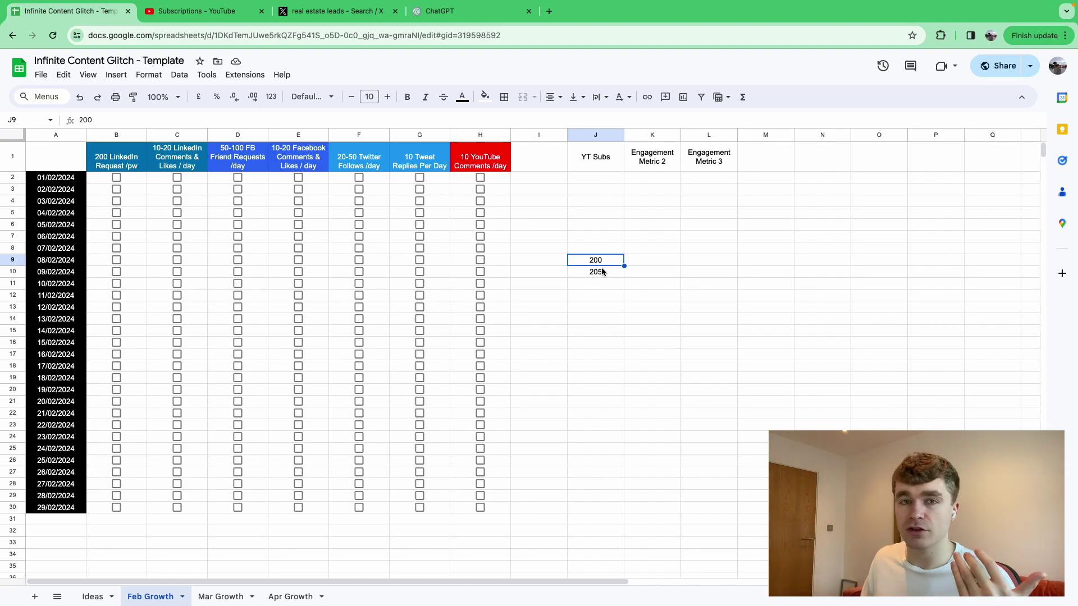